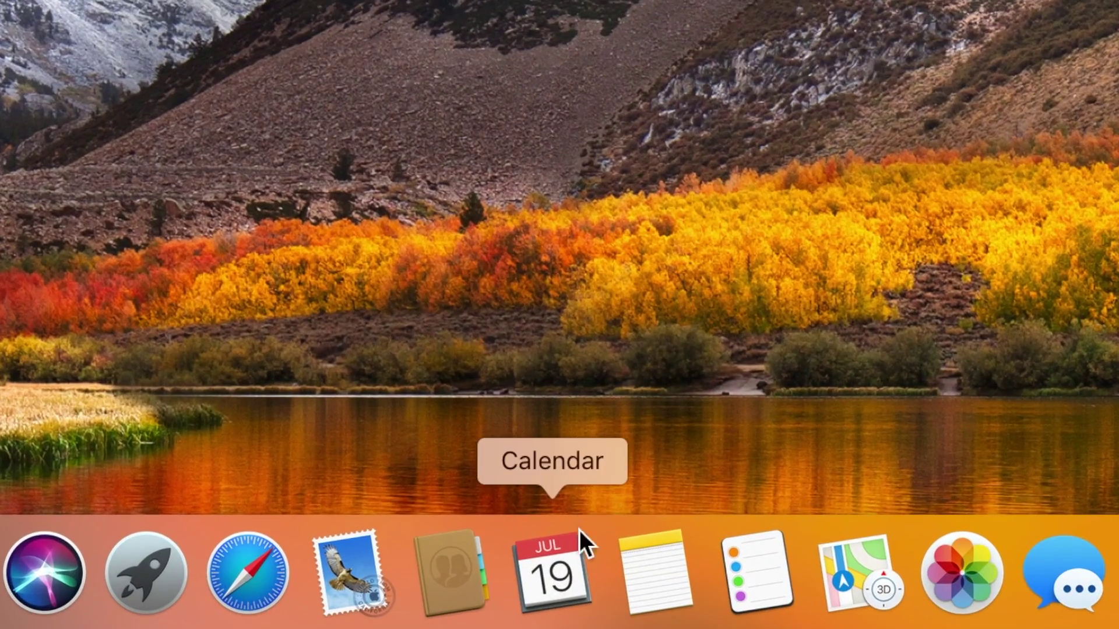
Open Calendar and hide the Work, Birthdays and US Holidays calendars.
click(554, 579)
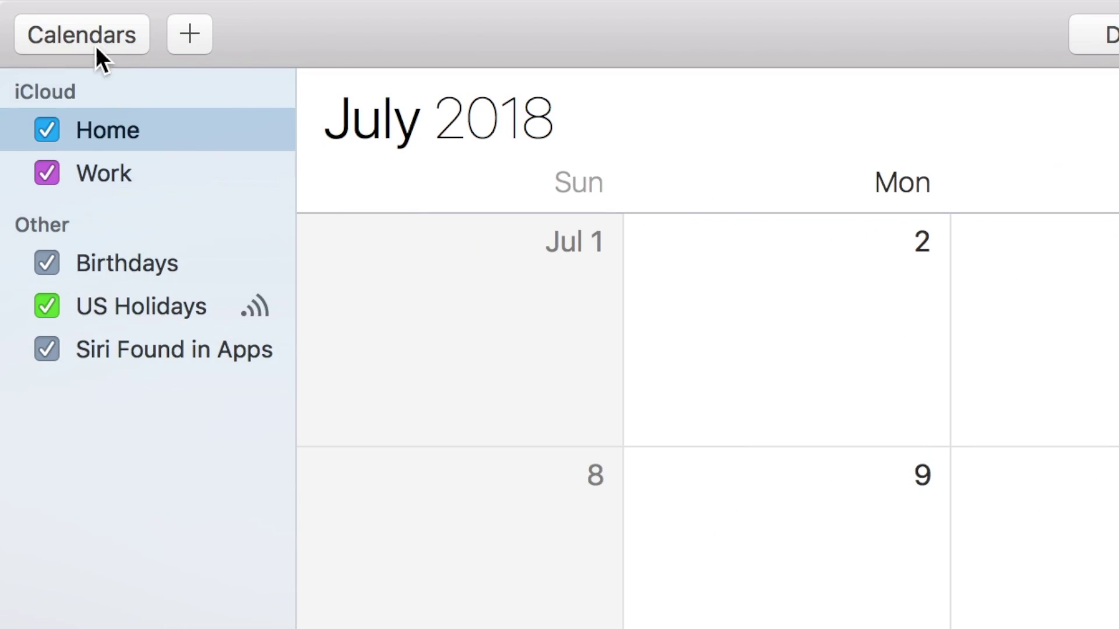
click(49, 171)
click(46, 307)
click(46, 349)
Create two new calendars named Incoming Money and Outgoing Money.
right_click(127, 453)
click(183, 474)
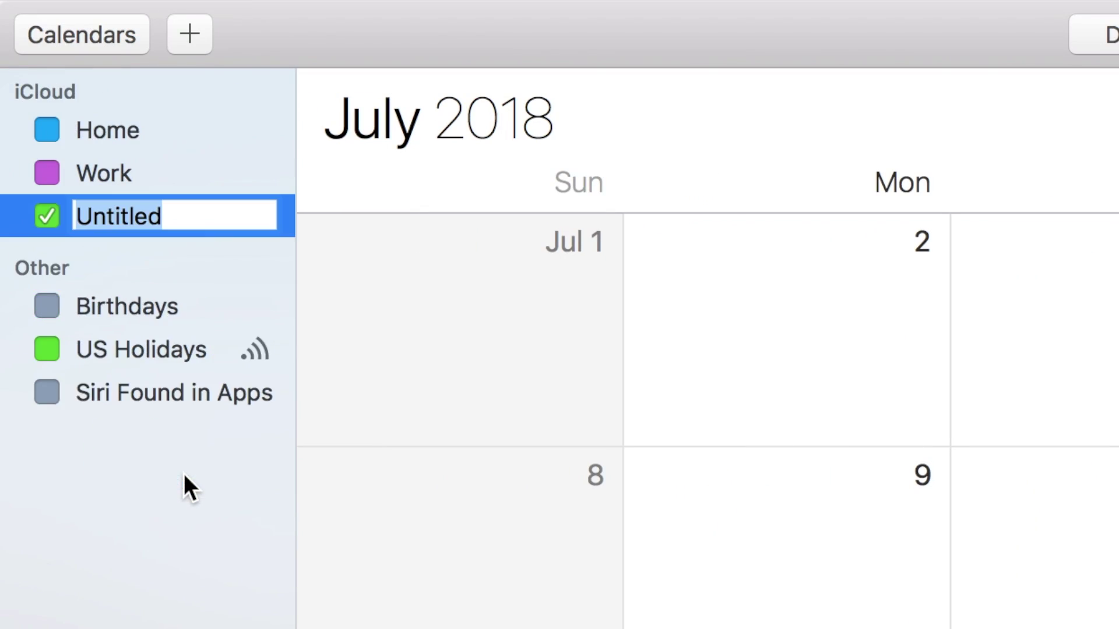
text(Incoming Money)
click(130, 490)
right_click(130, 489)
click(181, 501)
text(Outgoing Money)
key(Return)
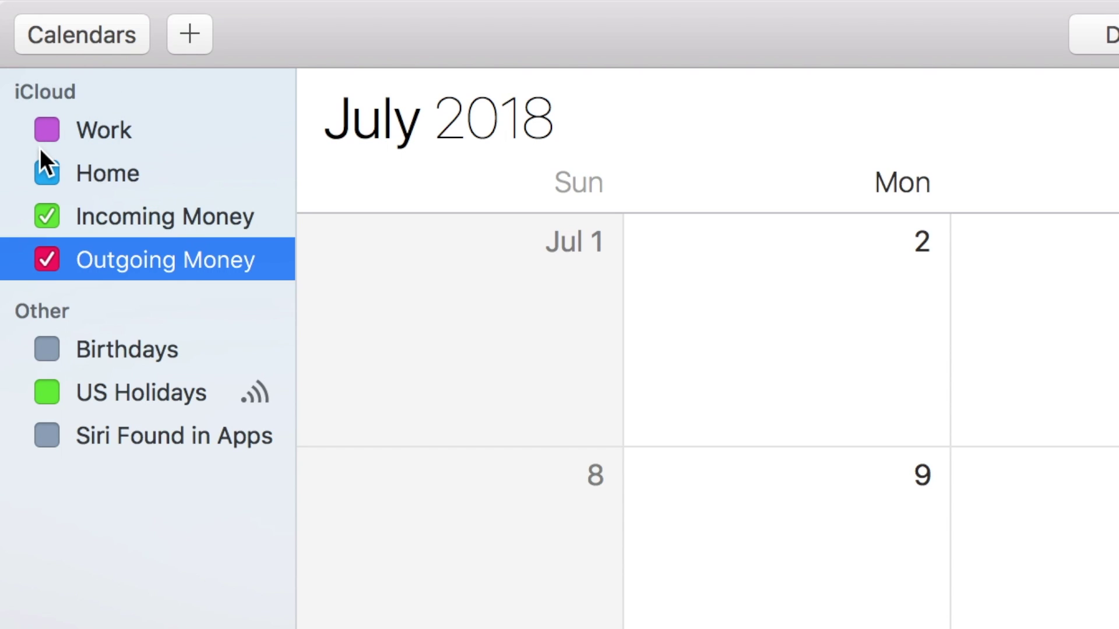
Add a Finances calendar, then delete it again and select Outgoing Money.
right_click(155, 574)
click(231, 594)
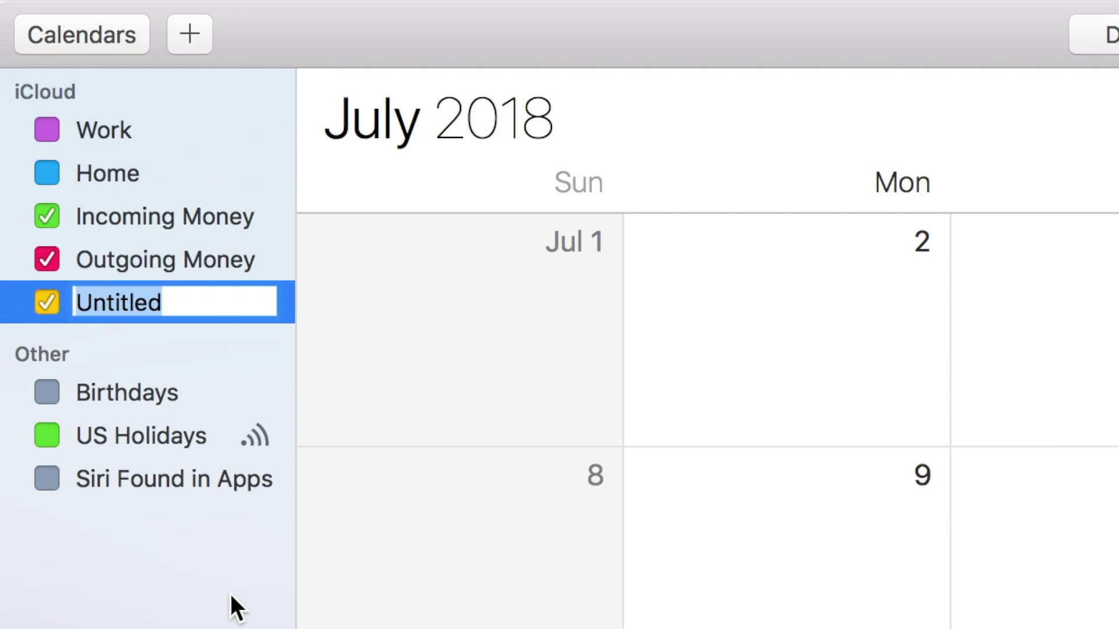
text(Finances)
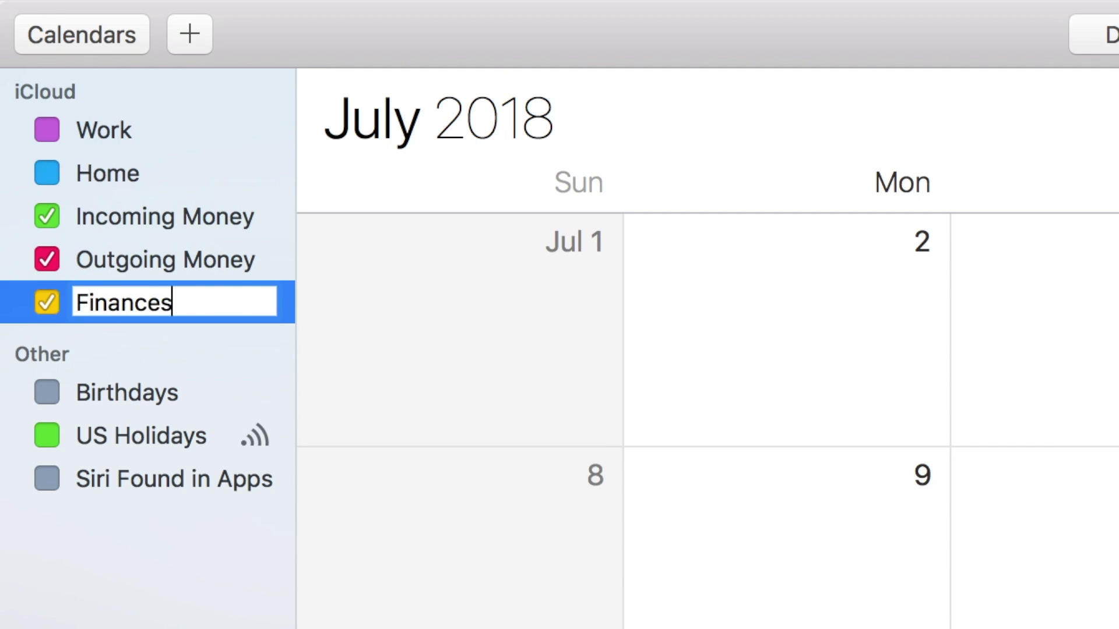
key(Return)
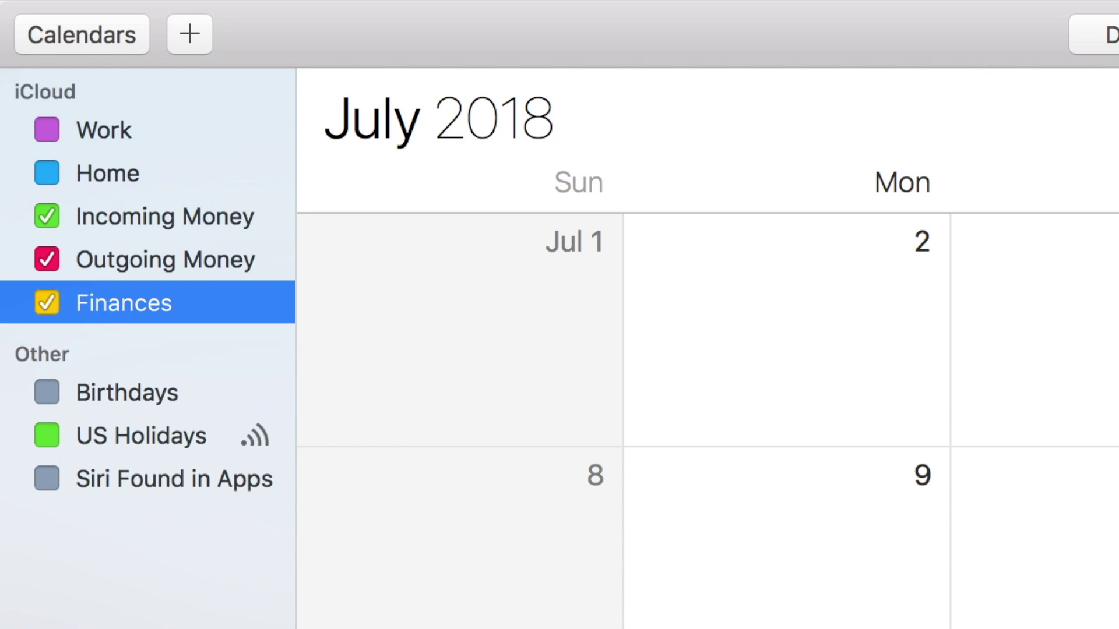
right_click(197, 309)
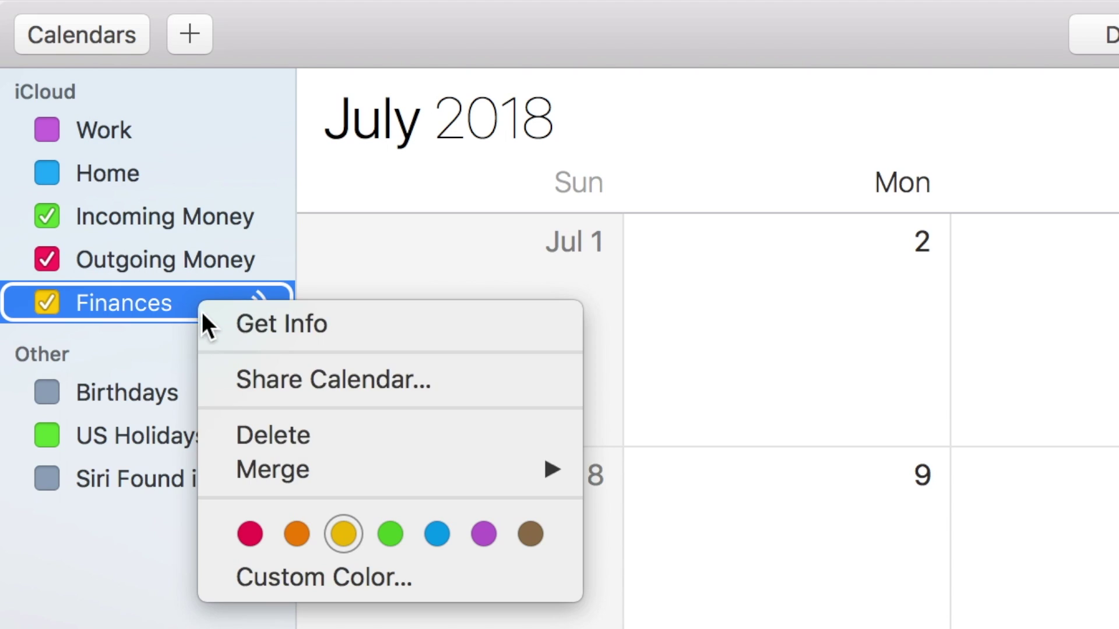
click(280, 434)
key(Return)
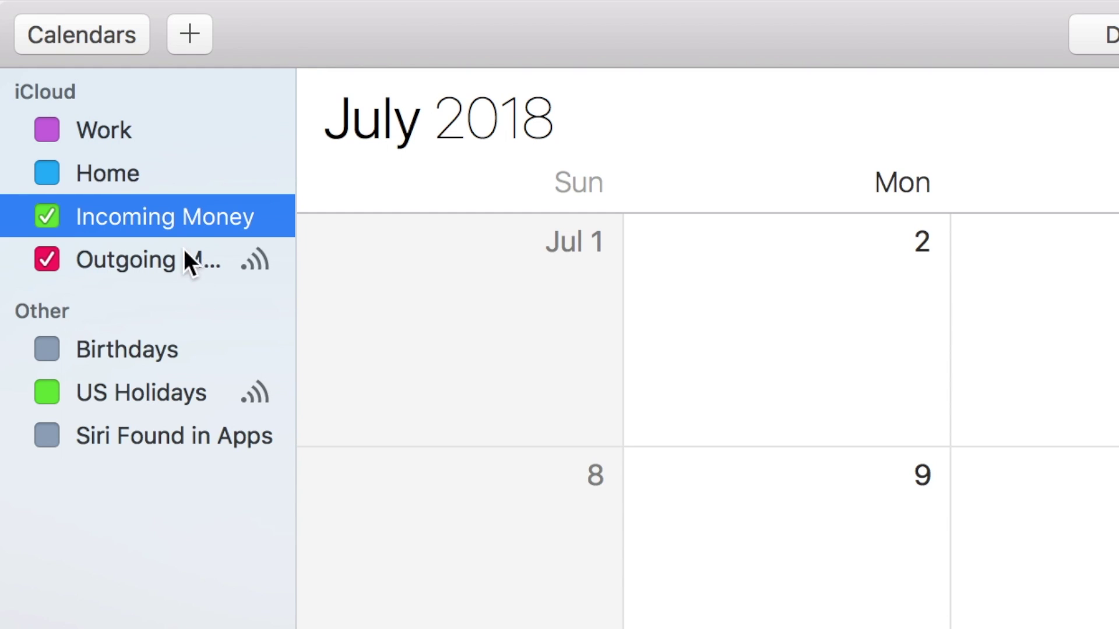
click(159, 268)
Create a 'Pay Day' event on July 13, 2018, assigned to the Incoming Money calendar.
click(134, 228)
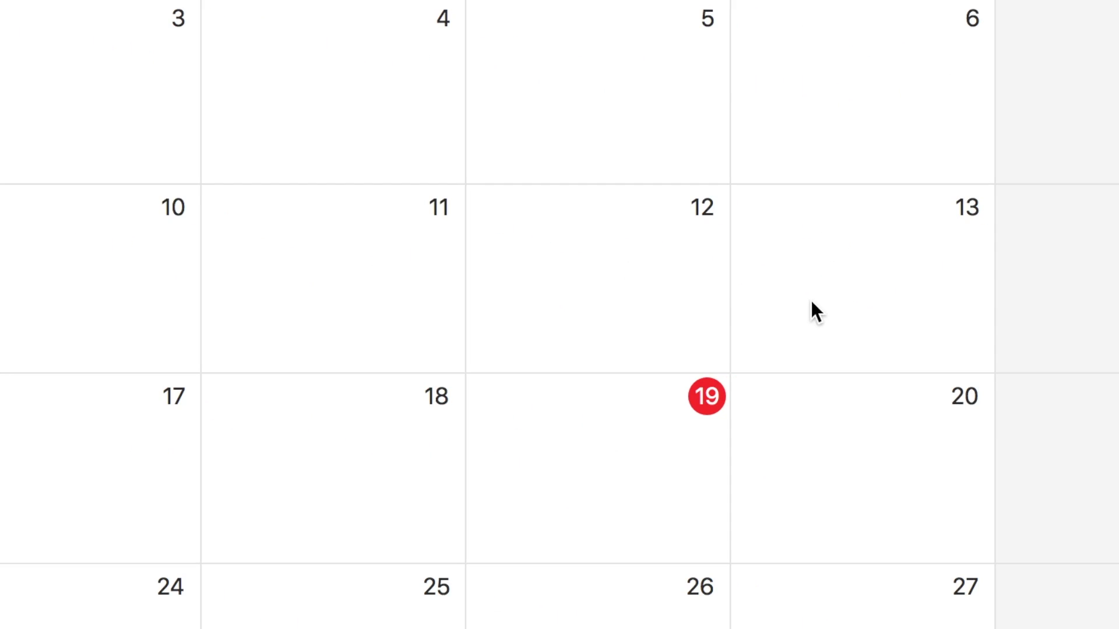
right_click(817, 279)
click(838, 287)
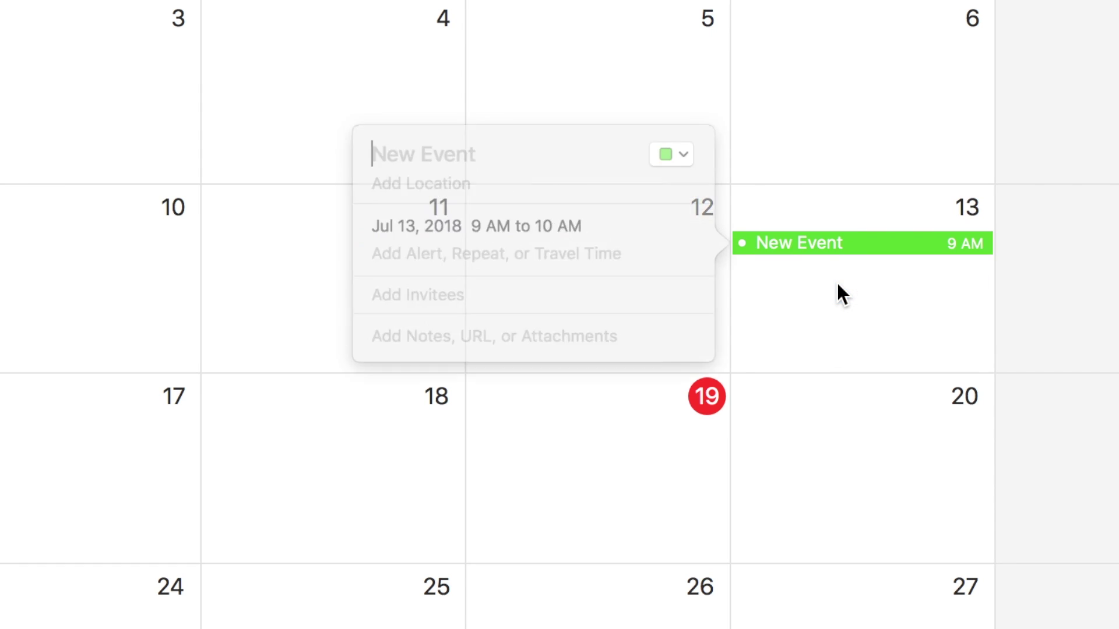
text(Py)
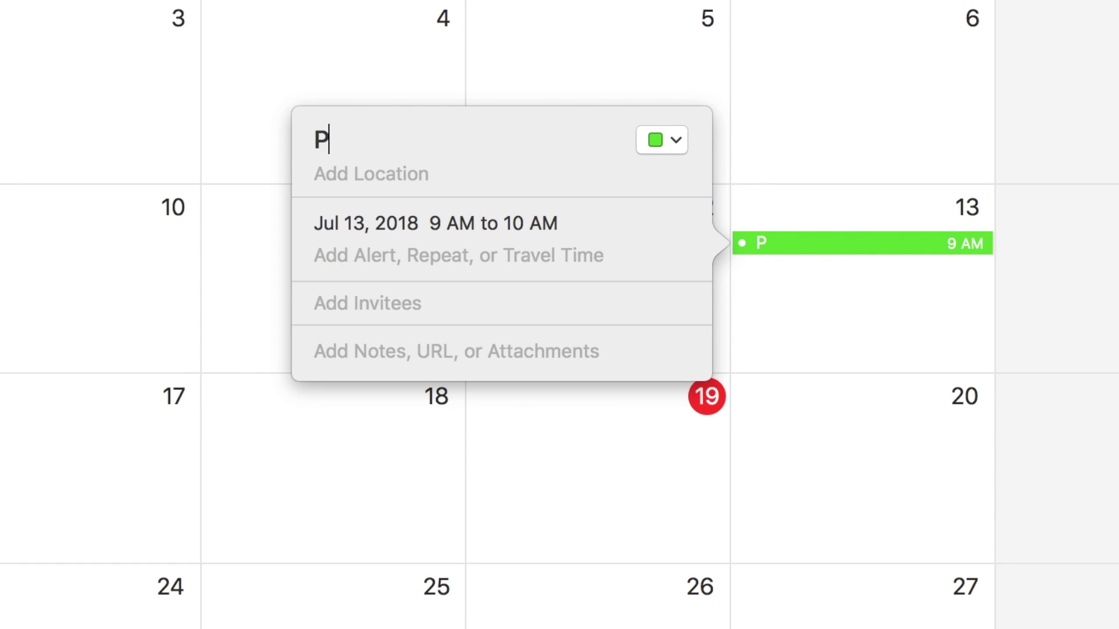
key(BackSpace)
key(BackSpace)
text(ay Day)
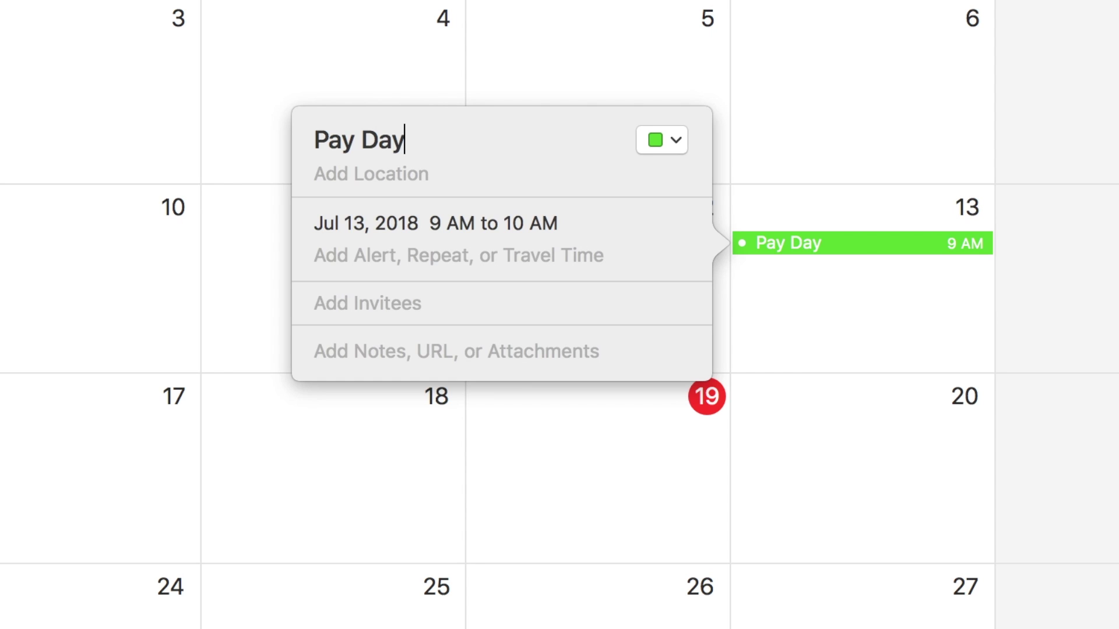
click(660, 153)
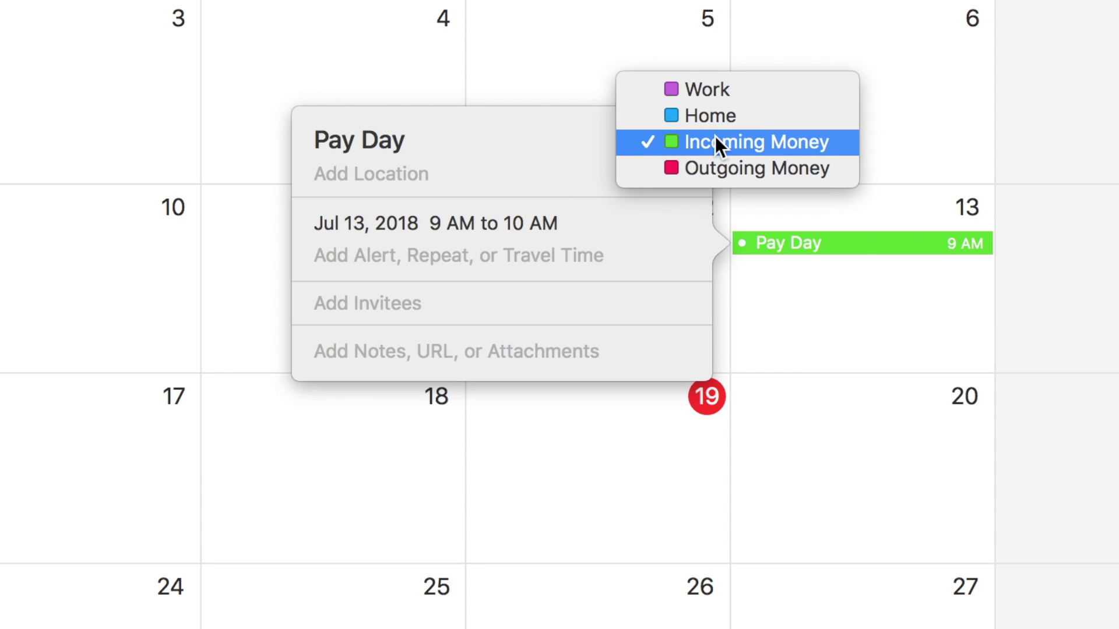
click(803, 144)
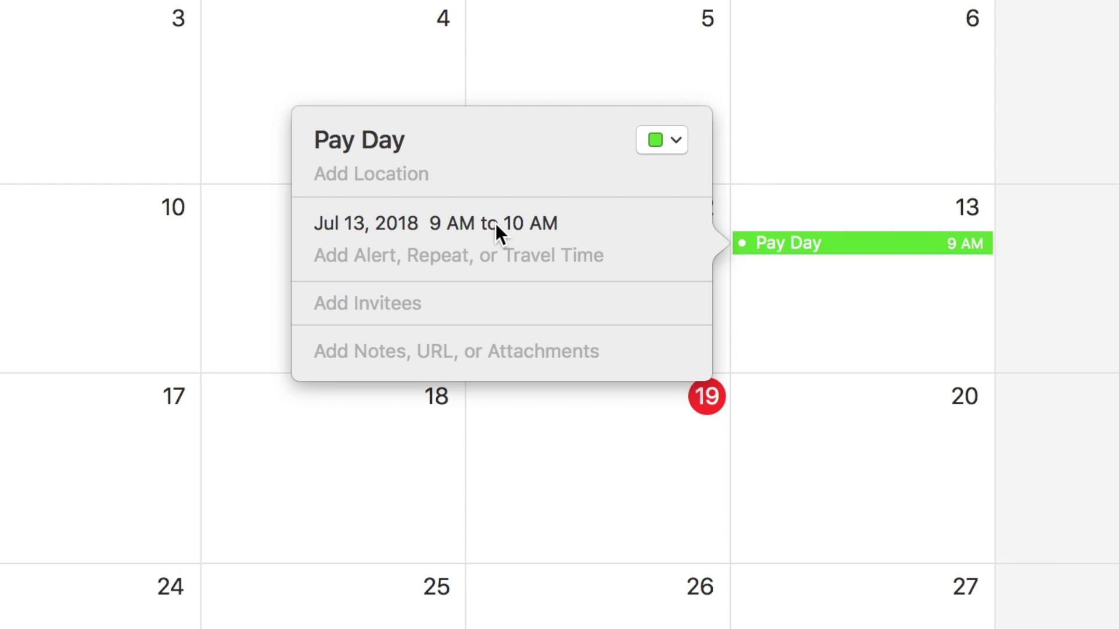
Make Pay Day all-day with a custom repeat of every 2 weeks.
click(495, 222)
click(478, 165)
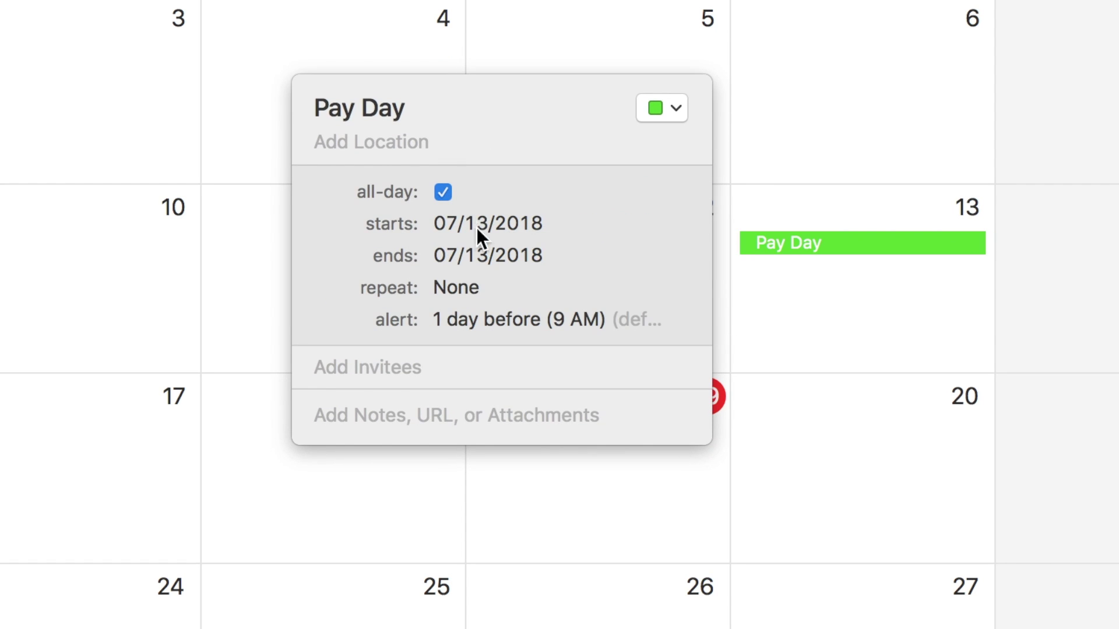
click(463, 287)
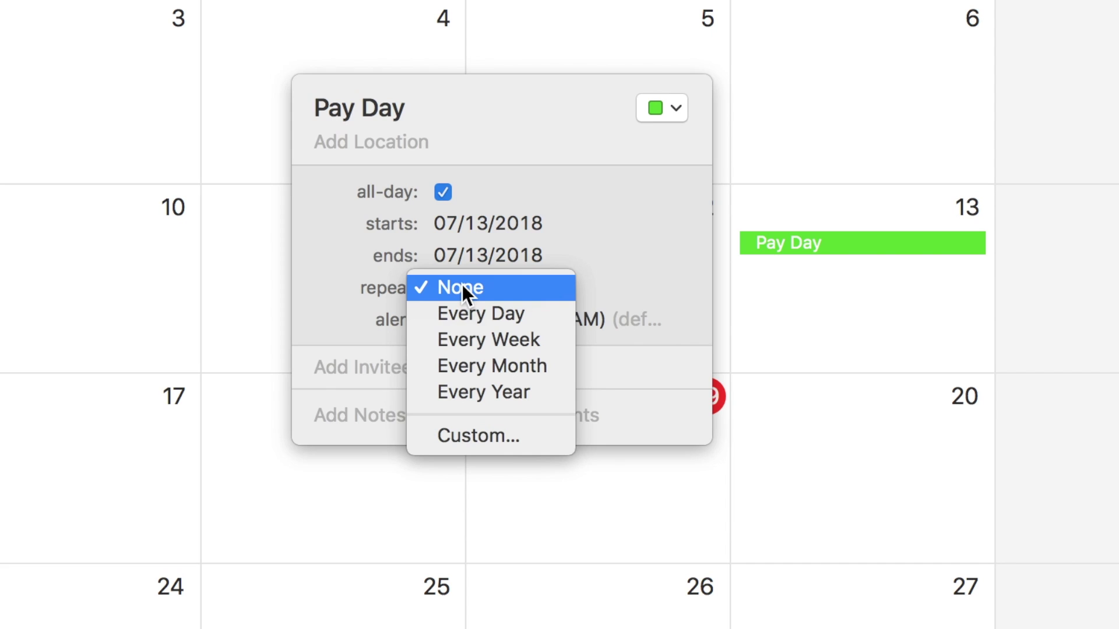
click(521, 341)
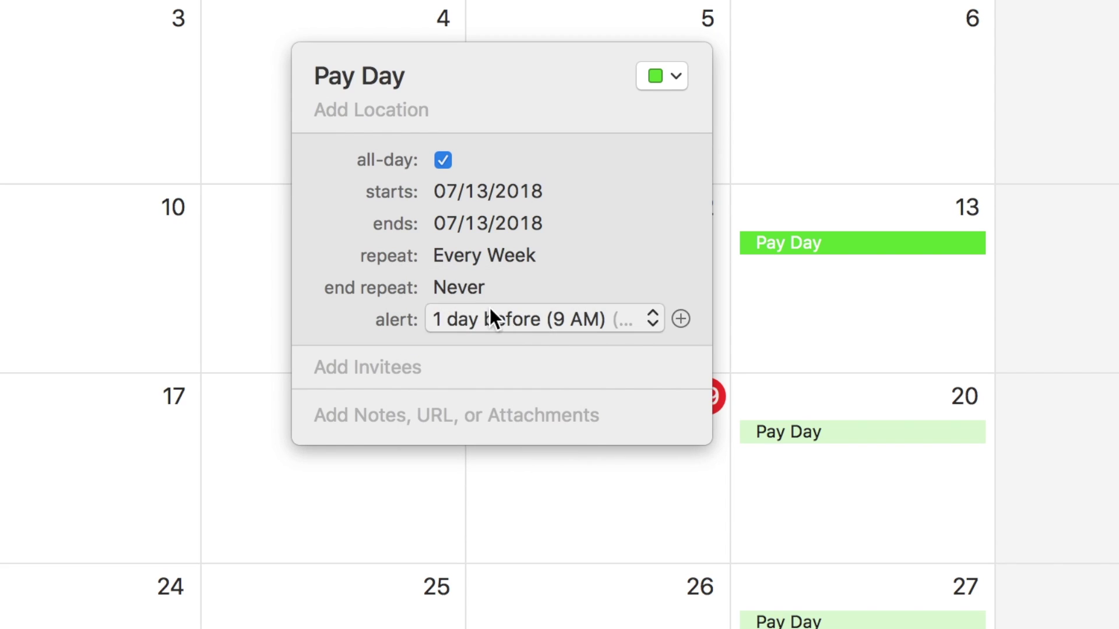
click(460, 262)
click(504, 345)
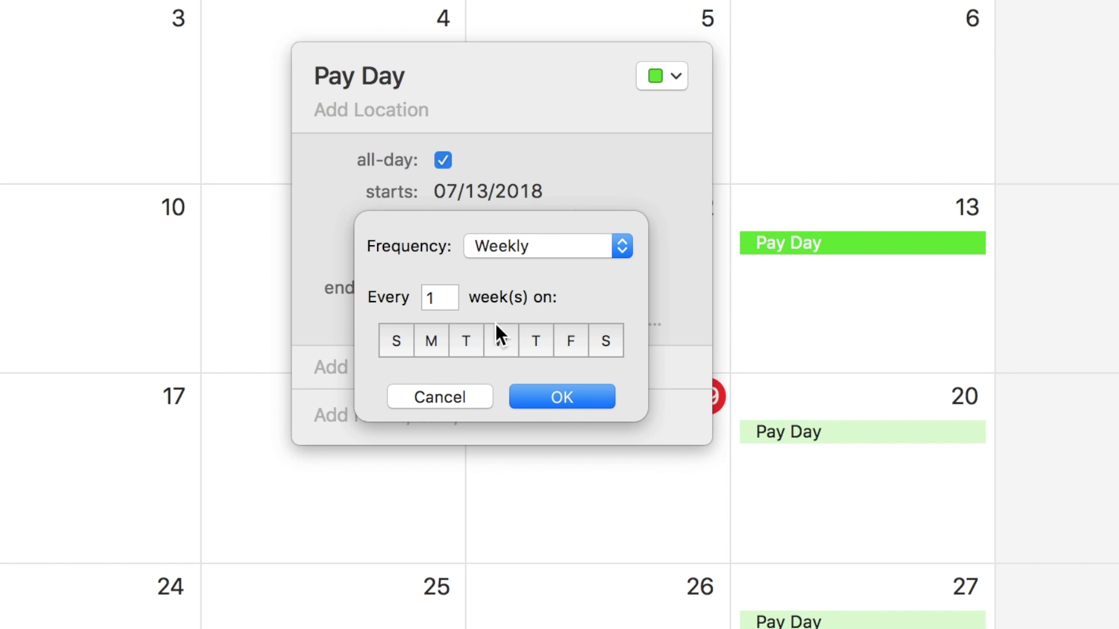
click(440, 299)
key(BackSpace)
text(2)
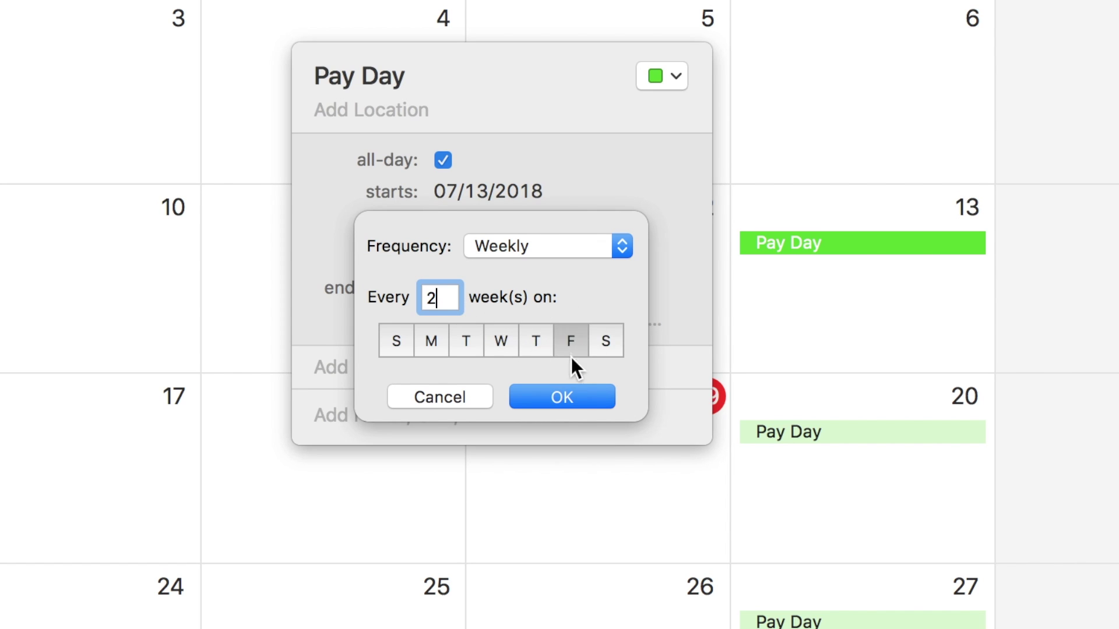
click(587, 397)
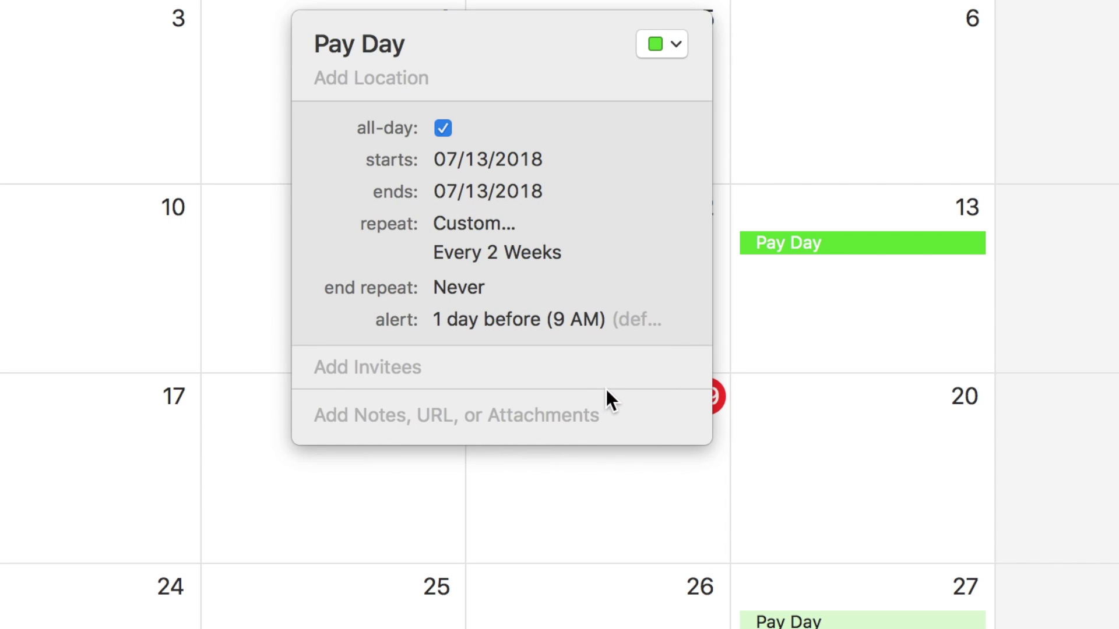
click(854, 316)
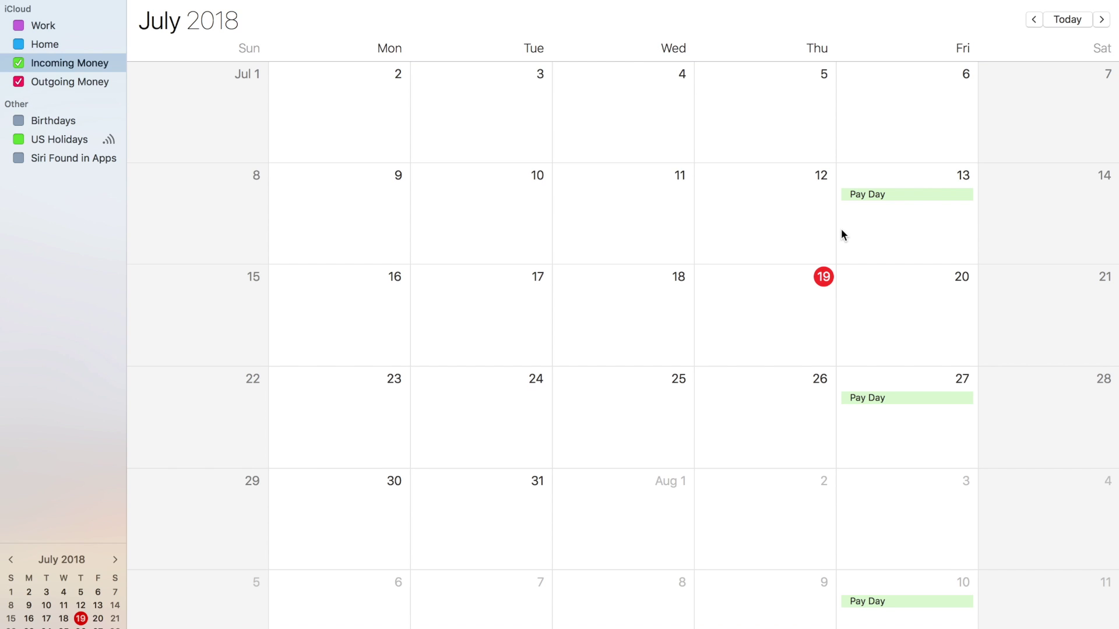
Create an 'Internet Bill $68.66' event on July 14 in Outgoing Money.
double_click(1043, 194)
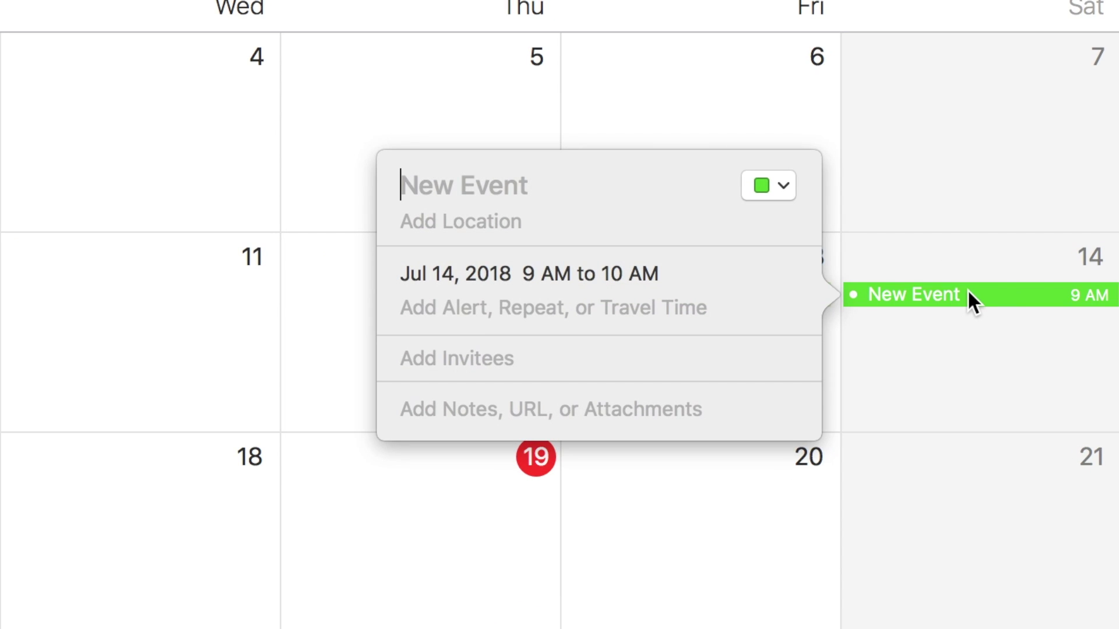
text(Internet Bill)
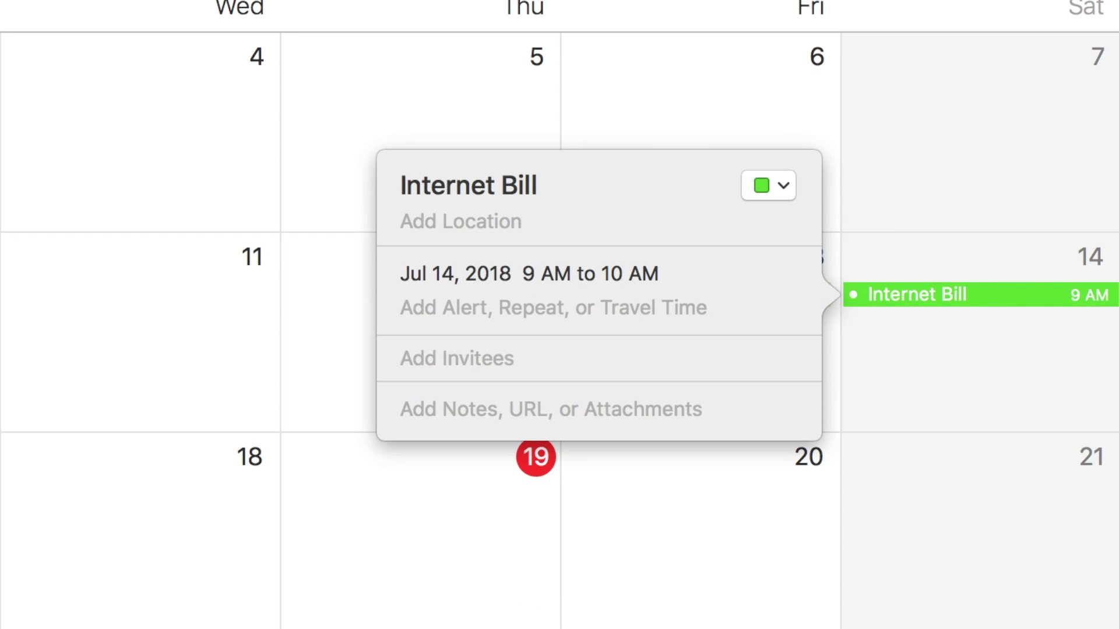
text( $68.66)
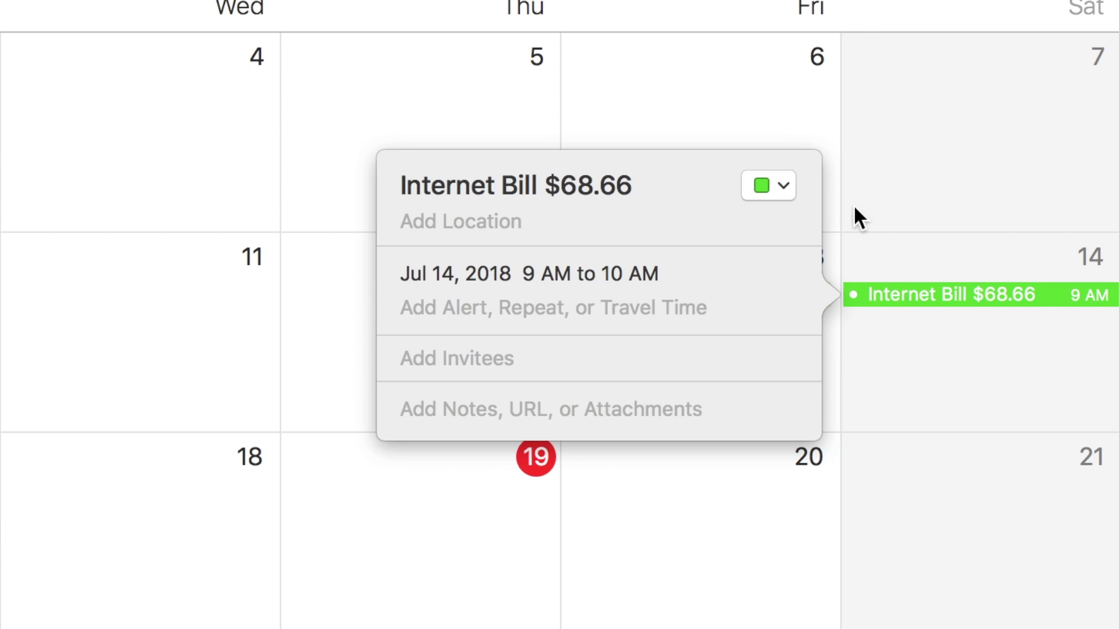
click(774, 186)
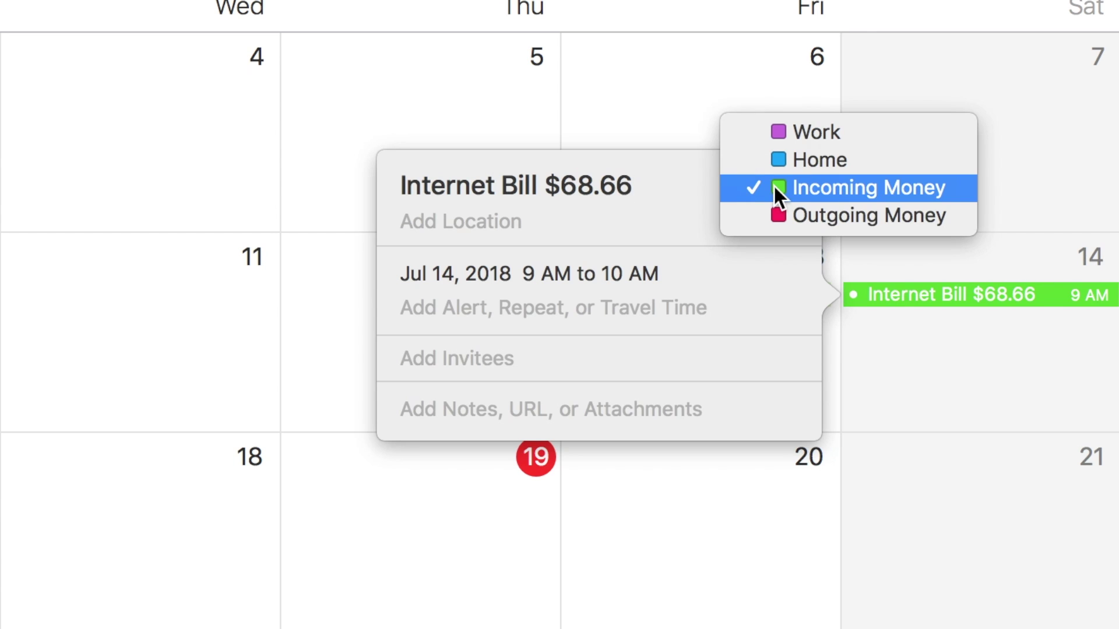
click(795, 214)
Make Internet Bill an all-day event repeating every month.
click(513, 271)
click(537, 208)
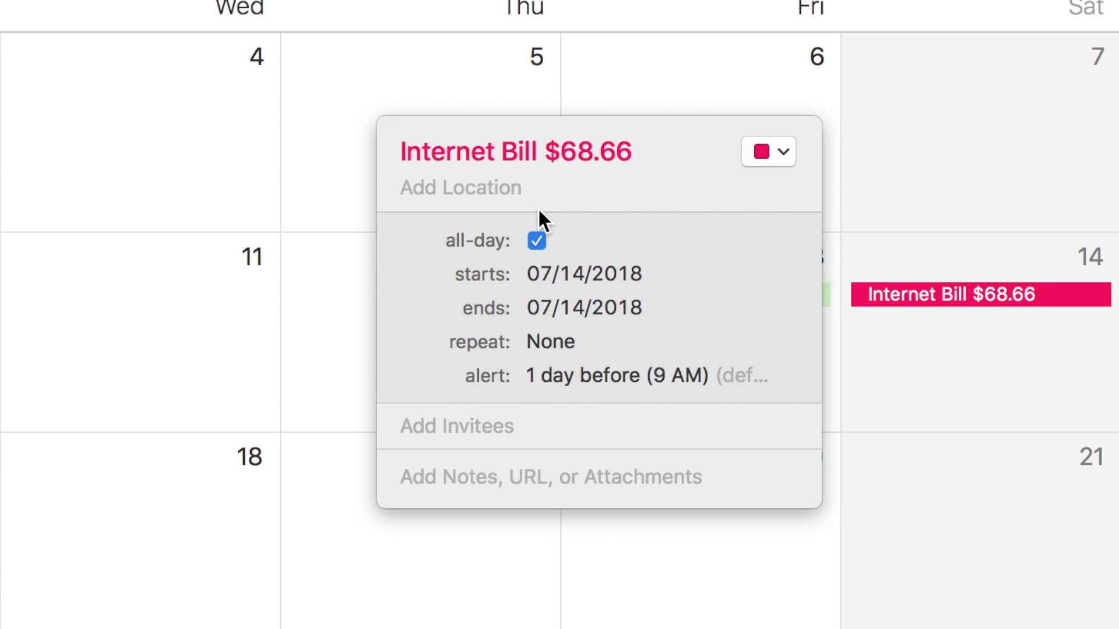
click(547, 341)
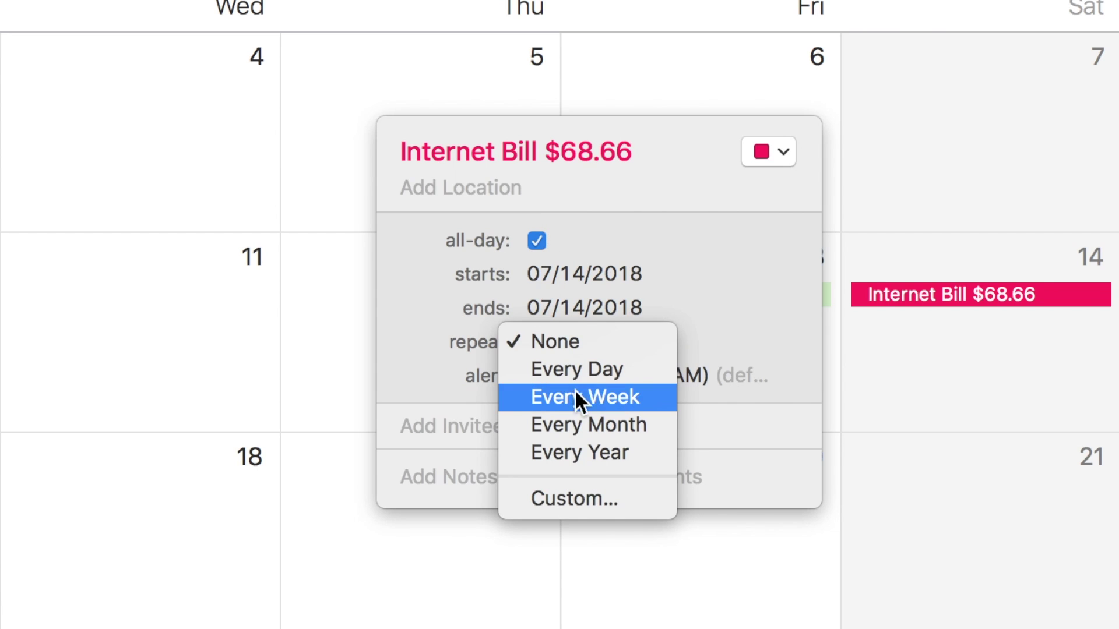
click(590, 424)
click(286, 363)
Add Savings $20 (Jul 16), Apple Music $5.40 (Jul 30), Movie Pass $9.95 (Jul 9), Renter's Insurance $6.50 (Jul 6).
double_click(349, 327)
text(Savings $20)
key(Return)
double_click(352, 552)
text(Apple Music $5.40)
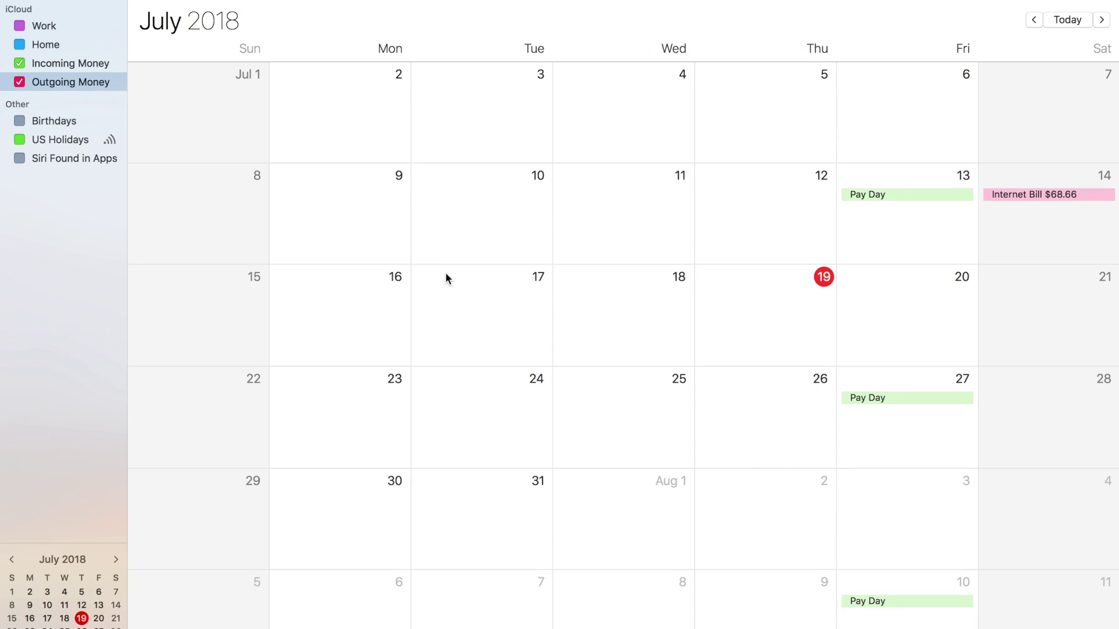
key(Return)
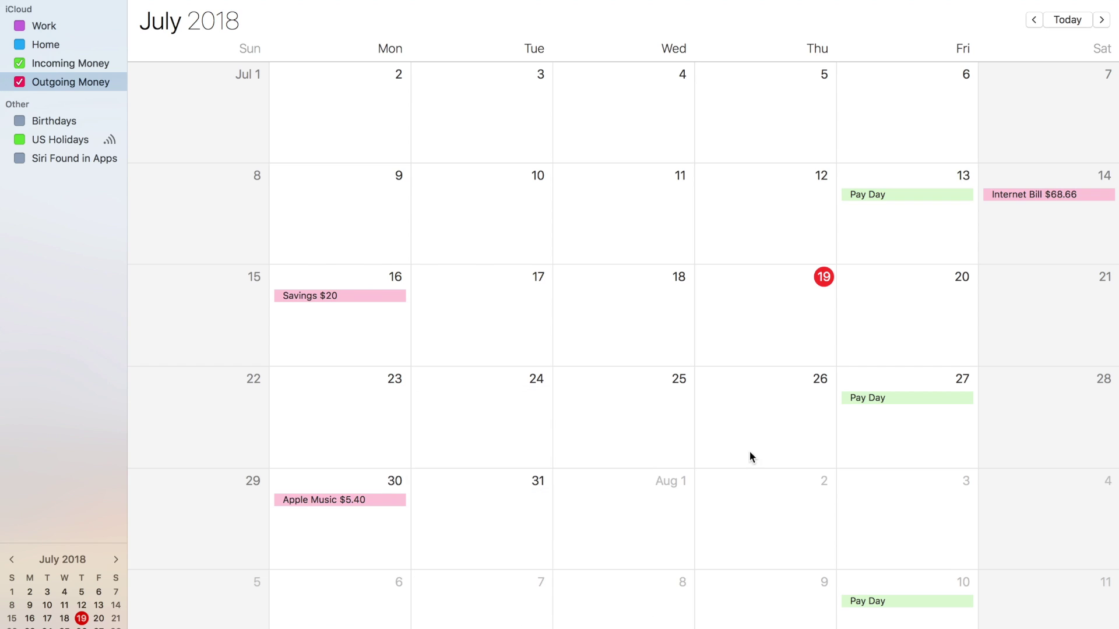
double_click(338, 227)
text(Movie Pass $9.95)
key(Return)
double_click(946, 79)
text(Renter's Insurance $6.50)
key(Return)
Add Electricity $38 (Jul 6), Adobe CC $21.64 (Jul 7) and Rent $650 (Jul 1).
double_click(903, 134)
text(Electricity $38)
key(Return)
double_click(1049, 123)
text(Adobe CC $21.64)
key(Return)
click(657, 215)
double_click(204, 117)
text(Rent $650)
key(Return)
click(715, 254)
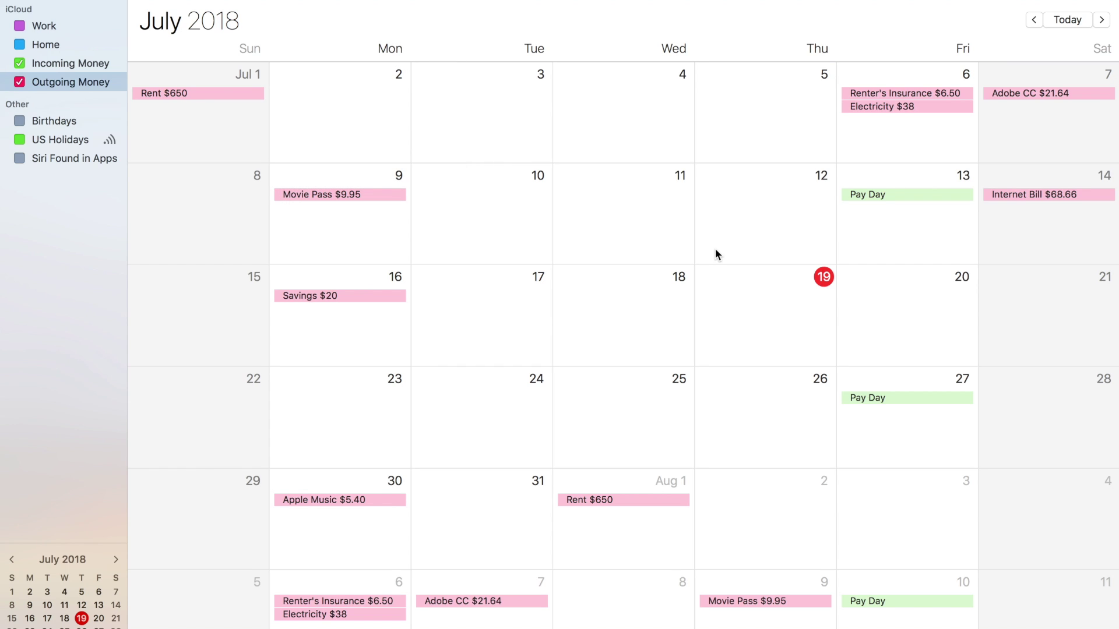
scroll(803, 174, down, 15)
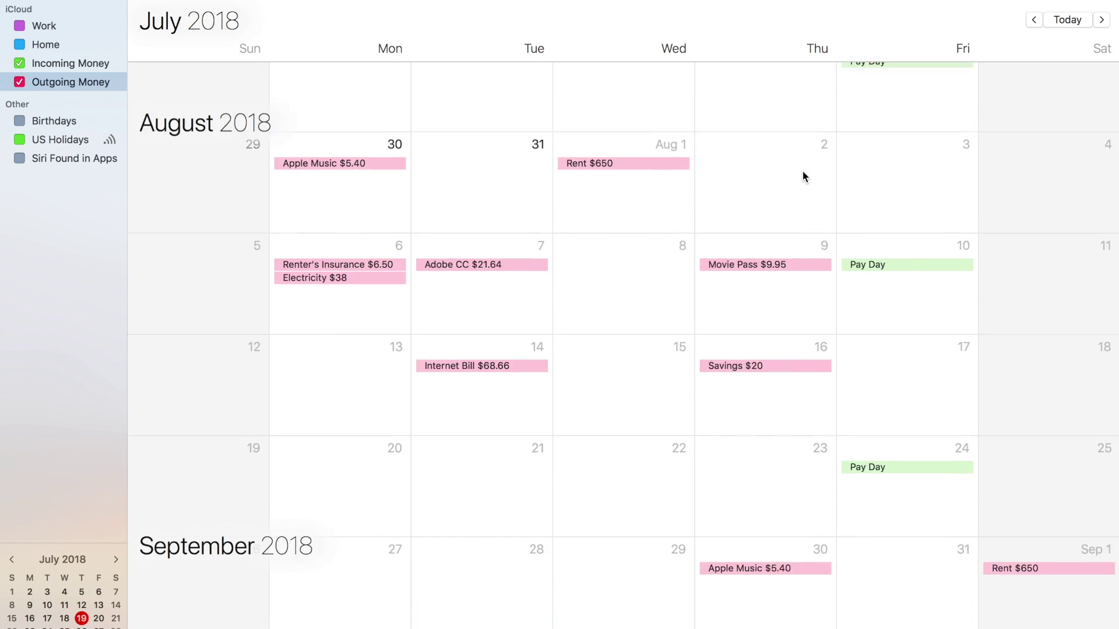
scroll(802, 169, down, 15)
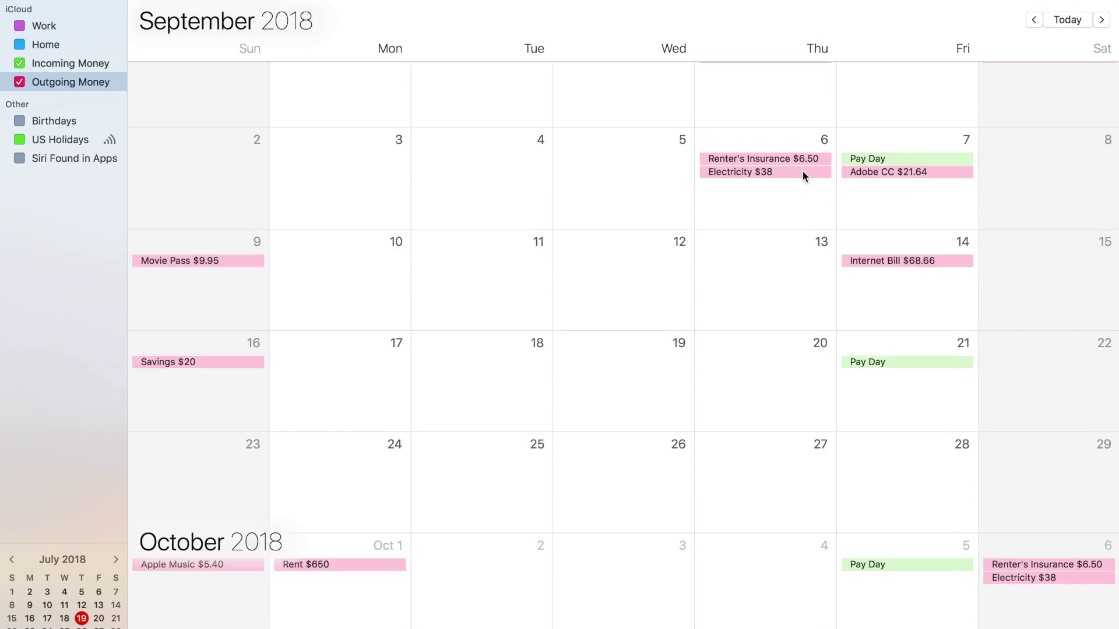
scroll(802, 170, down, 15)
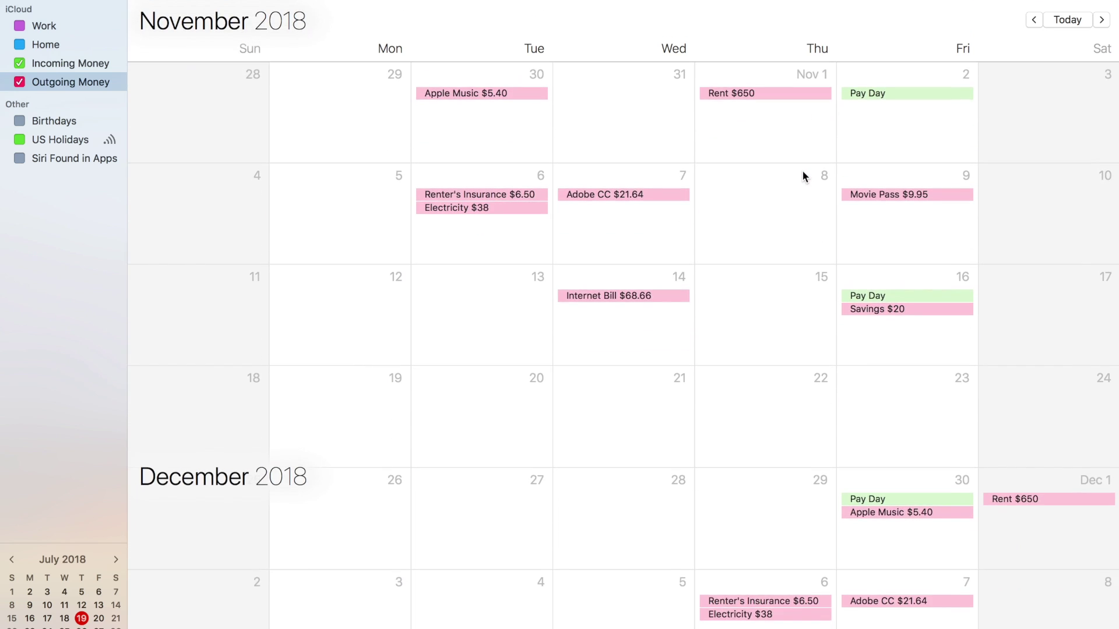
click(1072, 18)
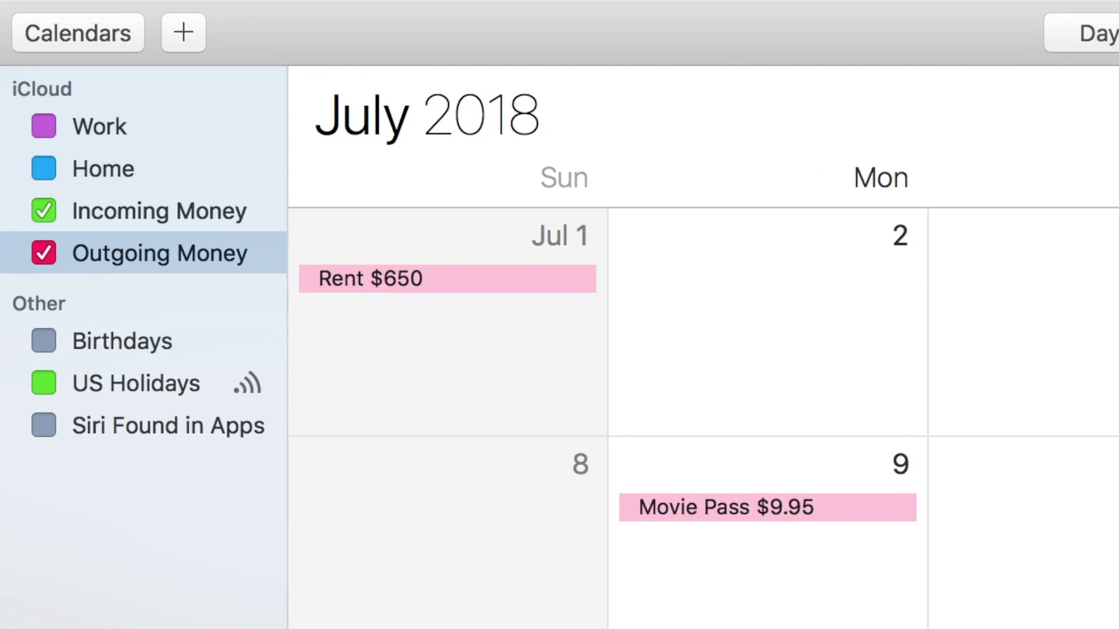
Open the Print dialog from the File menu.
mouse_move(907, 7)
click(250, 12)
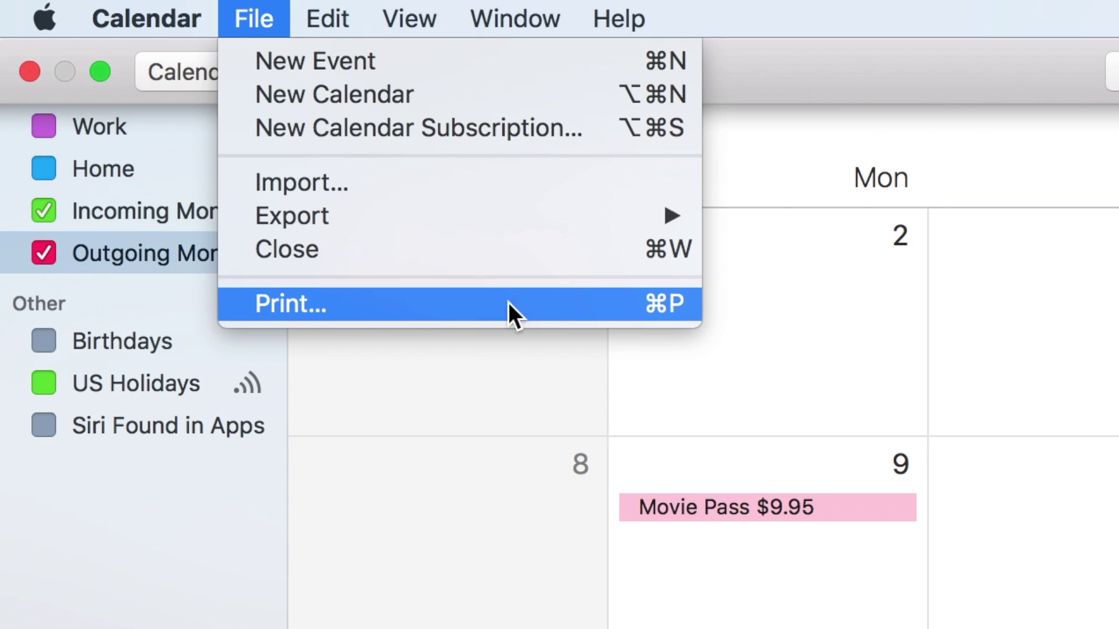
click(629, 311)
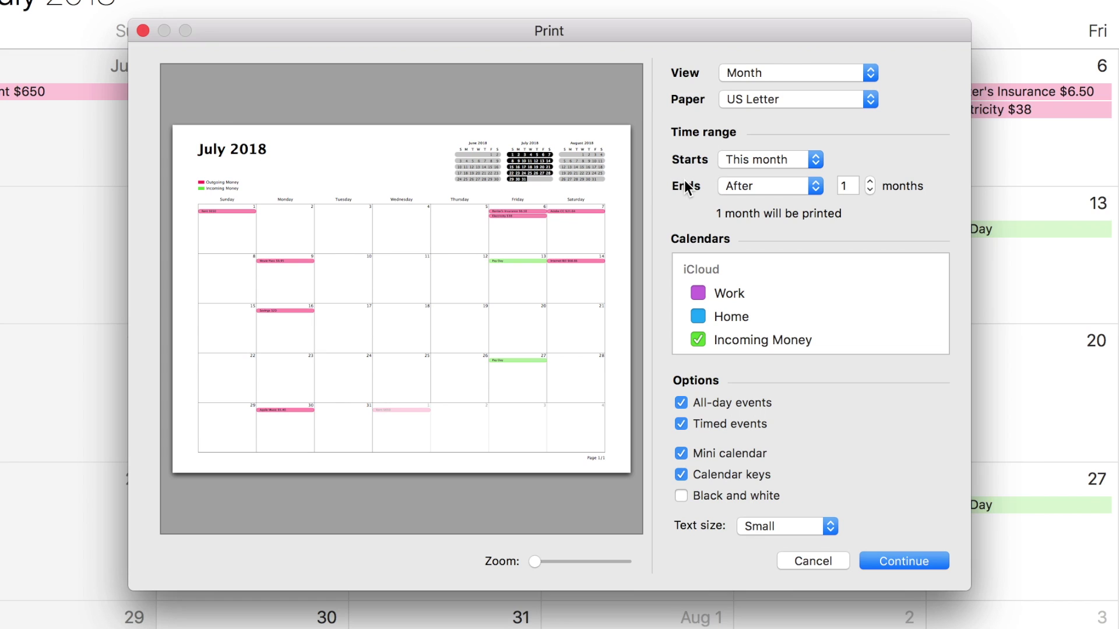
Preview the Day, Week, Month and List print views, ending on Month.
click(788, 69)
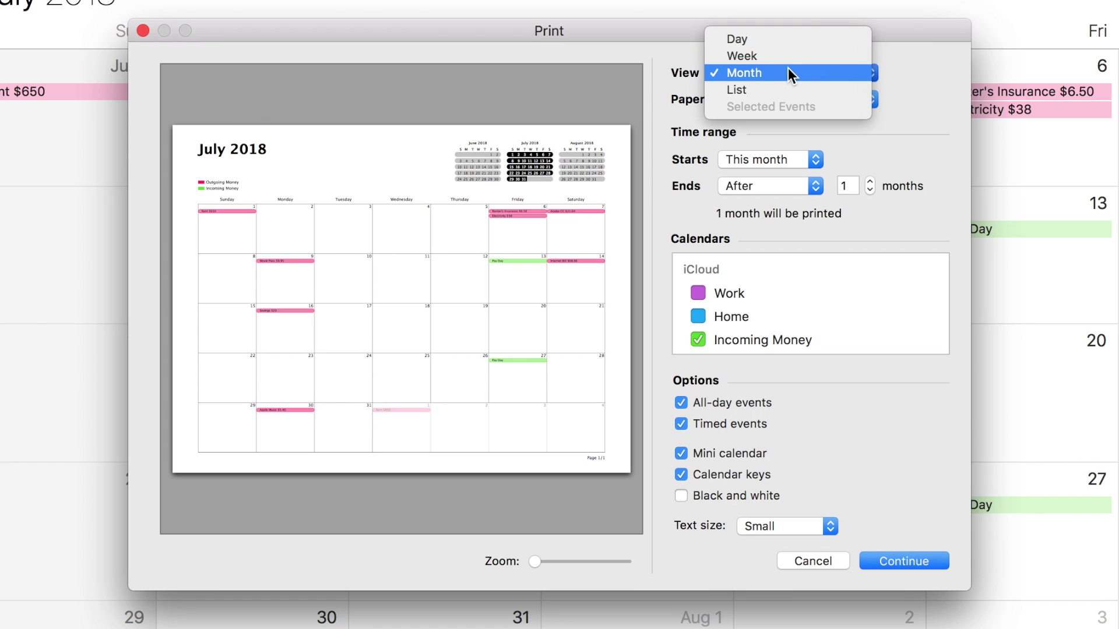
click(771, 37)
click(789, 69)
click(781, 87)
click(766, 70)
click(766, 90)
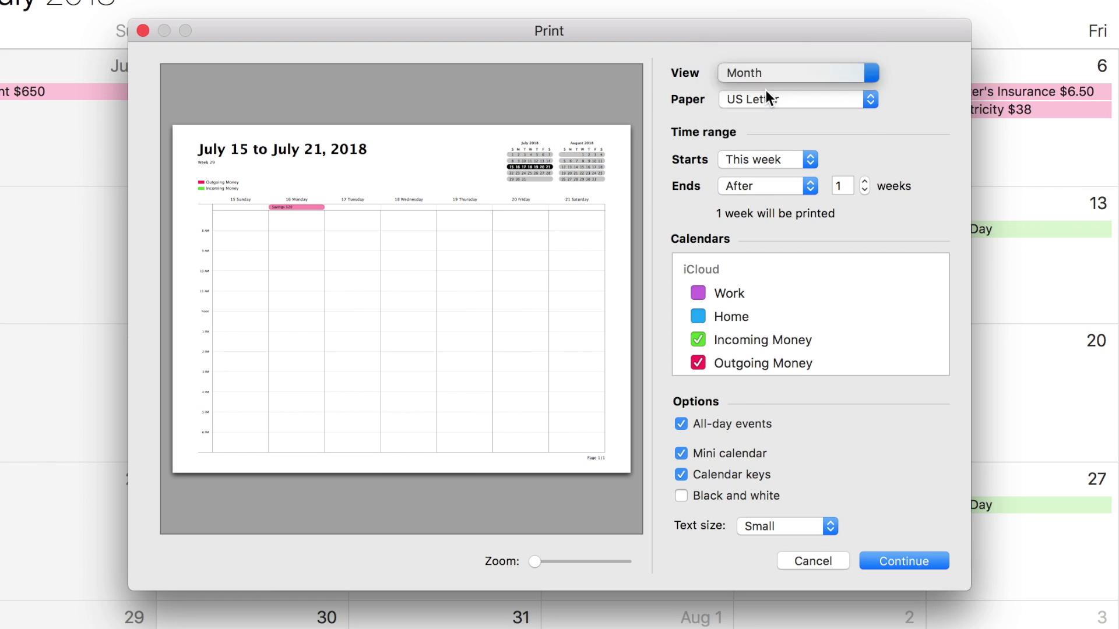
click(753, 69)
click(754, 85)
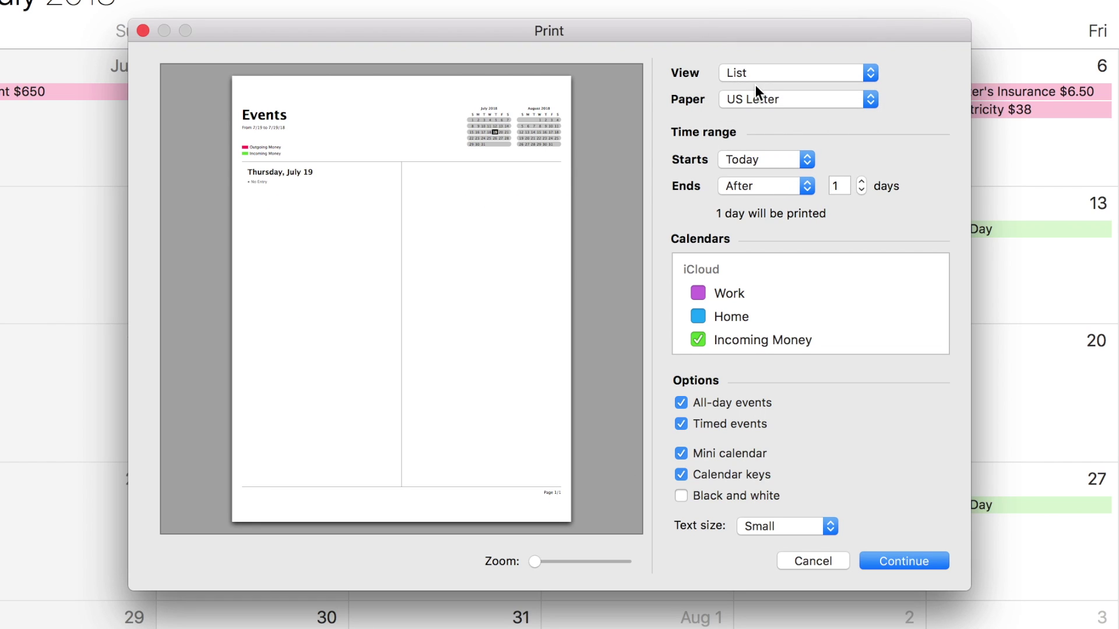
click(771, 79)
click(763, 55)
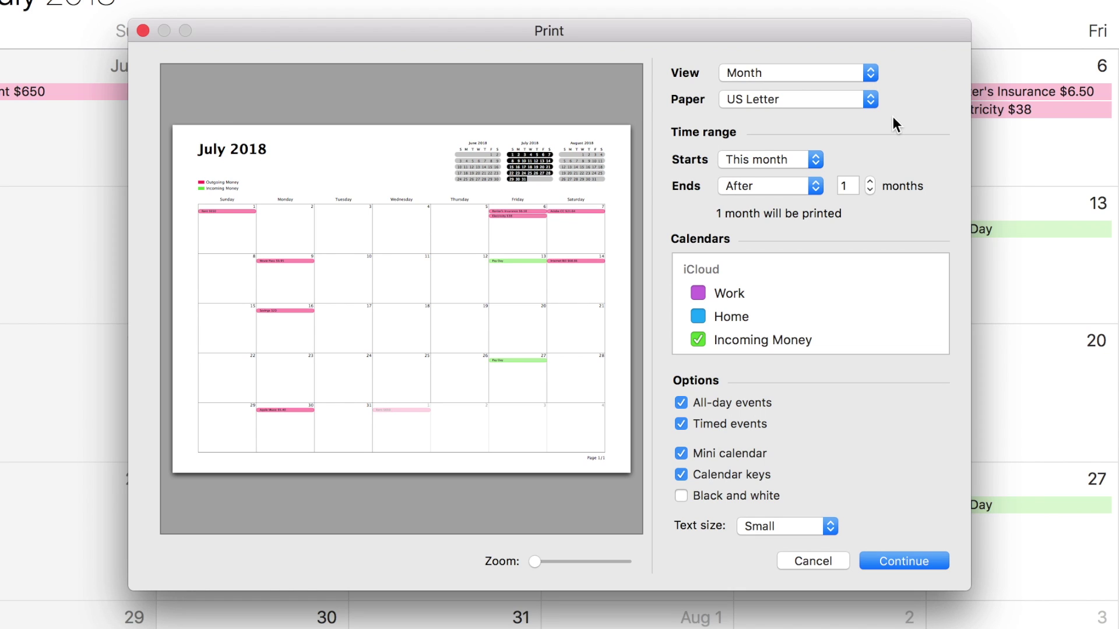
Keep the printout starting at this month and spanning 1 month.
click(803, 159)
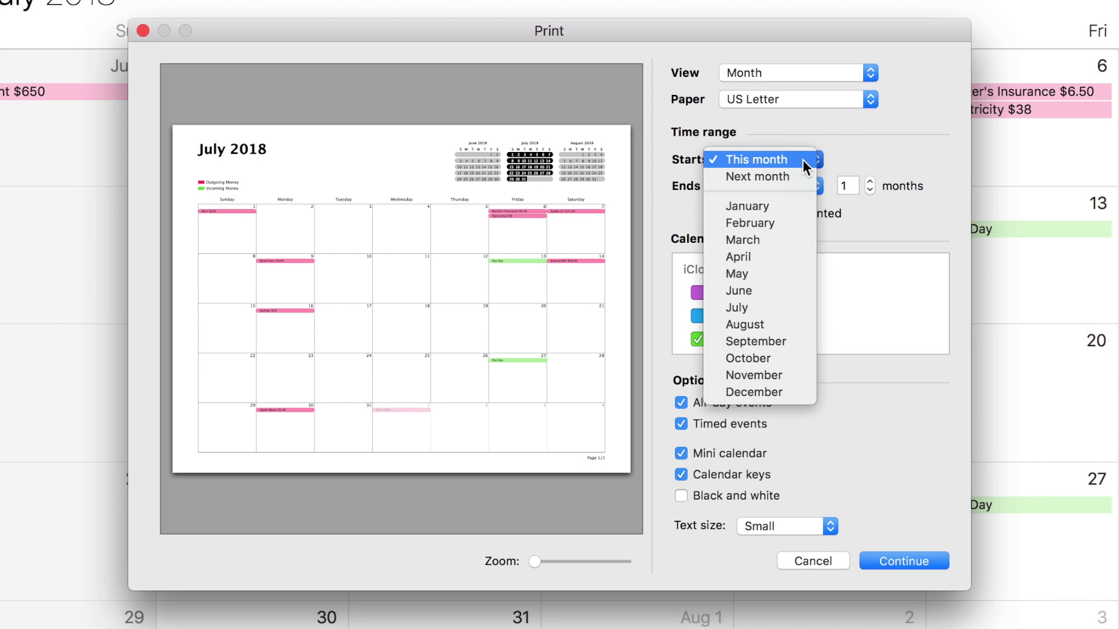
click(877, 159)
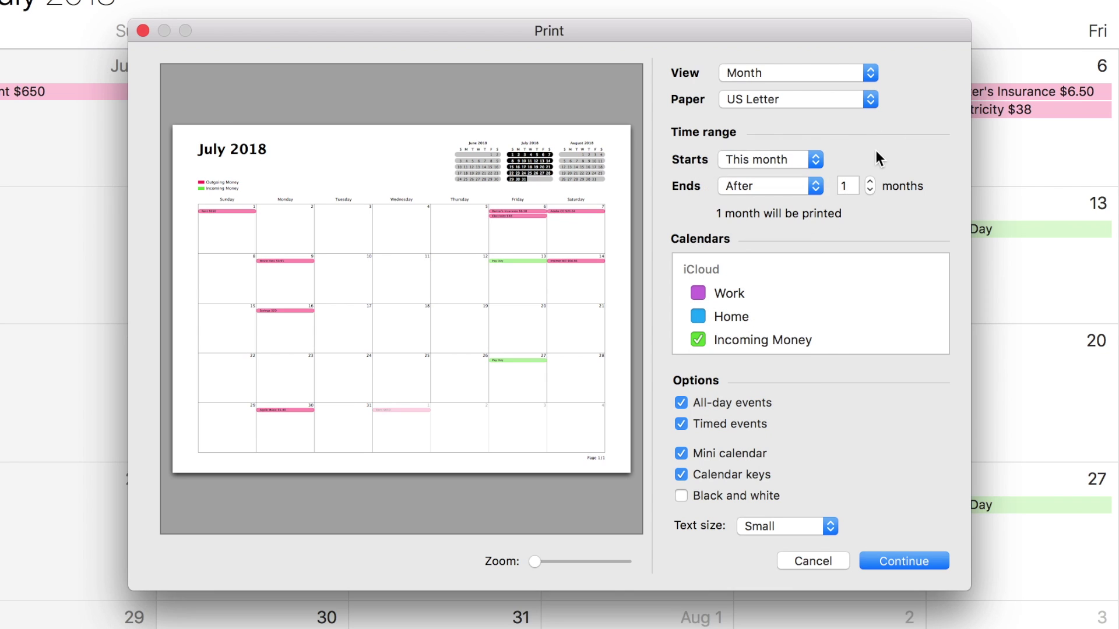
click(871, 181)
click(870, 181)
click(870, 181)
click(870, 182)
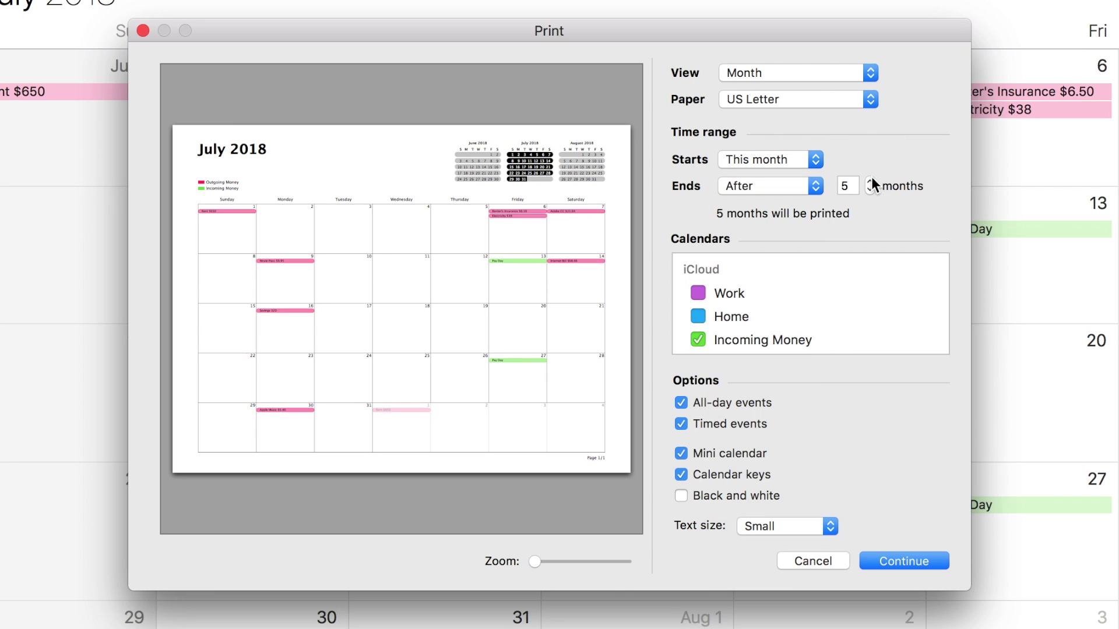
click(871, 190)
click(870, 189)
click(870, 189)
click(870, 189)
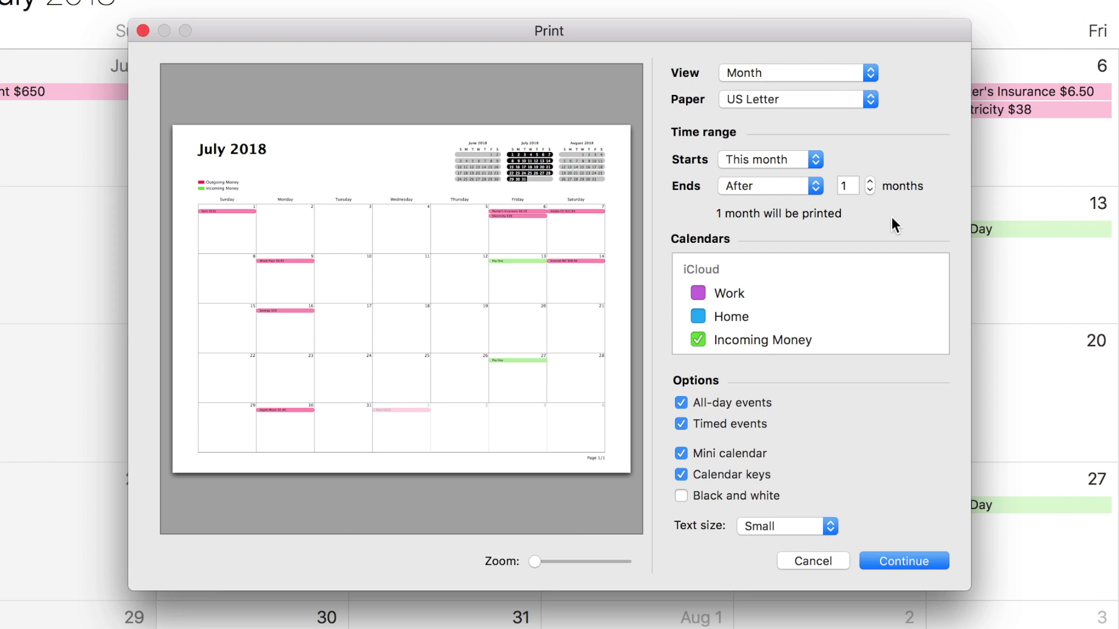
Set the print text size to Big.
scroll(843, 272, down, 5)
scroll(843, 272, up, 3)
scroll(843, 280, up, 1)
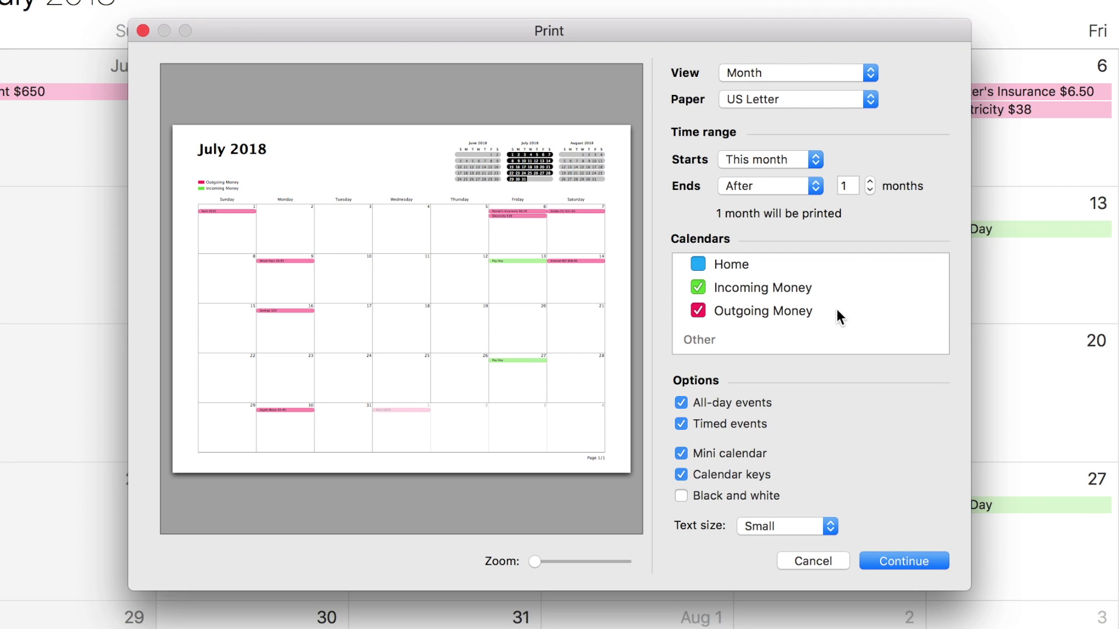
click(792, 528)
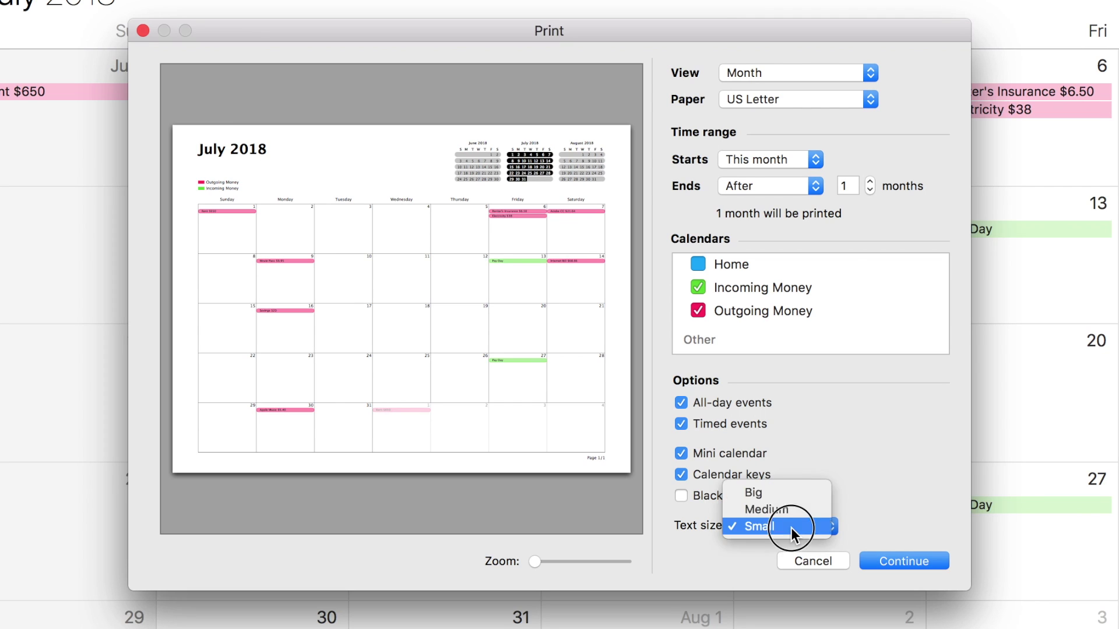
click(776, 488)
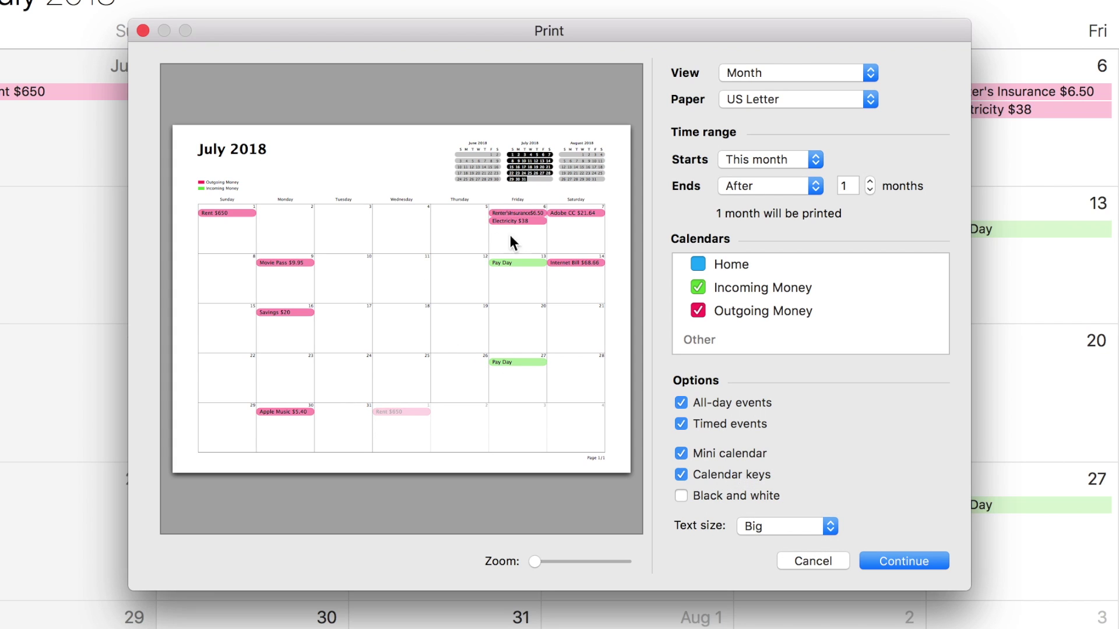
Continue to the system Print dialog, keep the current printer, and print.
click(915, 562)
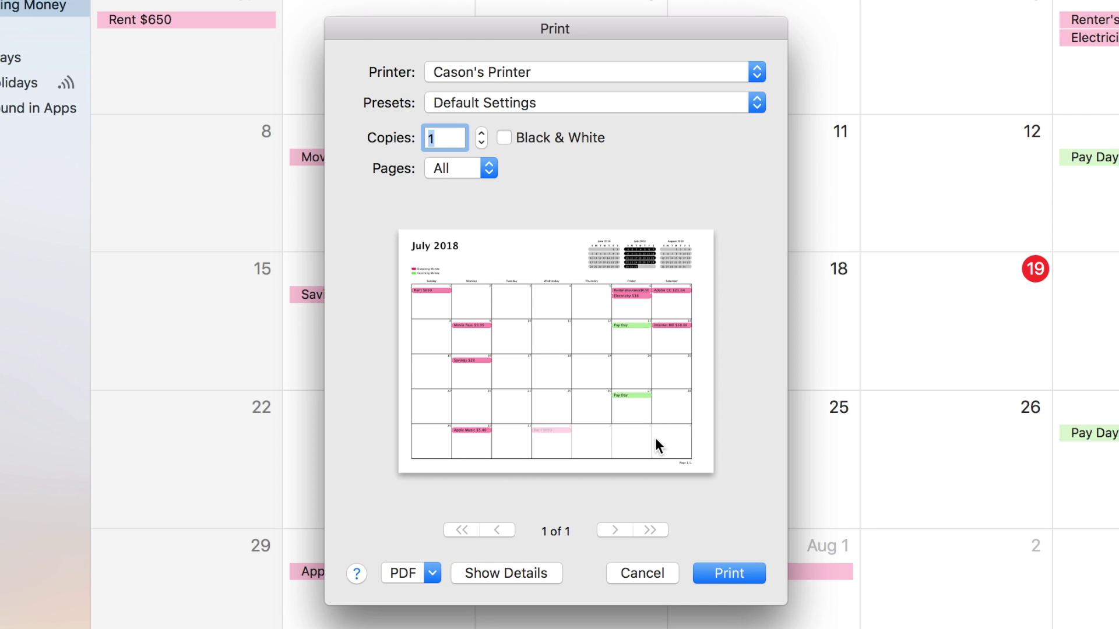
click(540, 72)
click(540, 73)
click(731, 578)
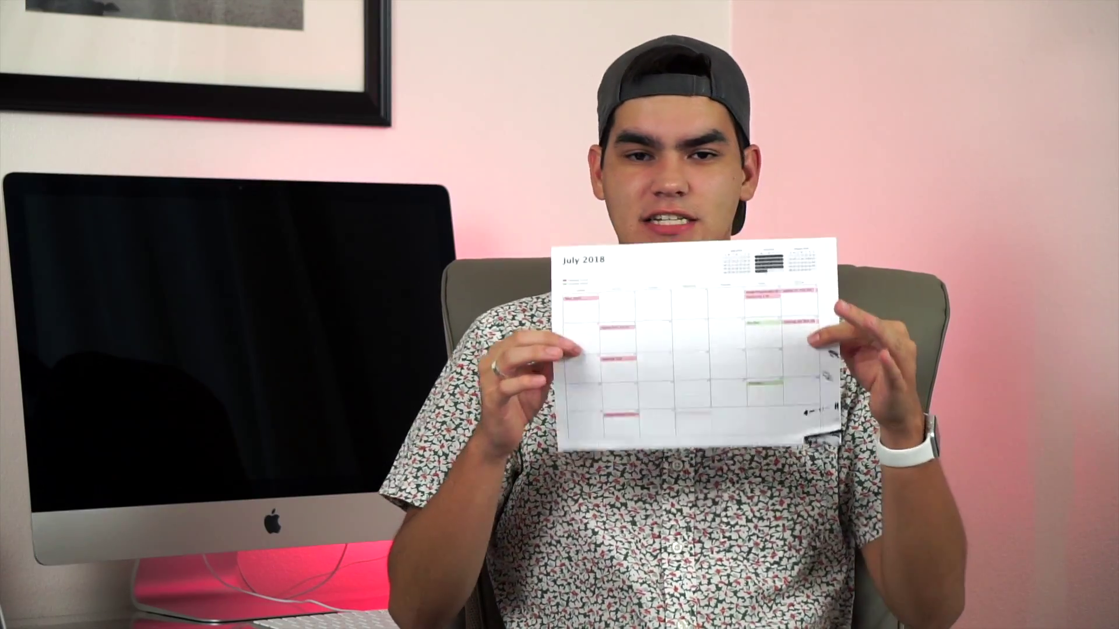